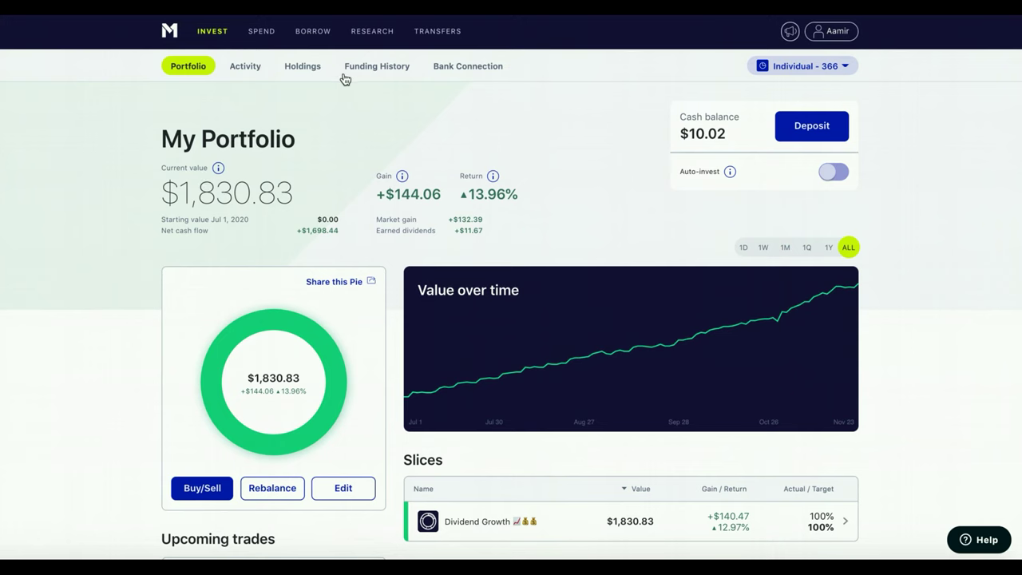
Step: Go to Research > My Pies and scroll down to the Tech pie
{"action": "left_click", "coordinate": [381, 34]}
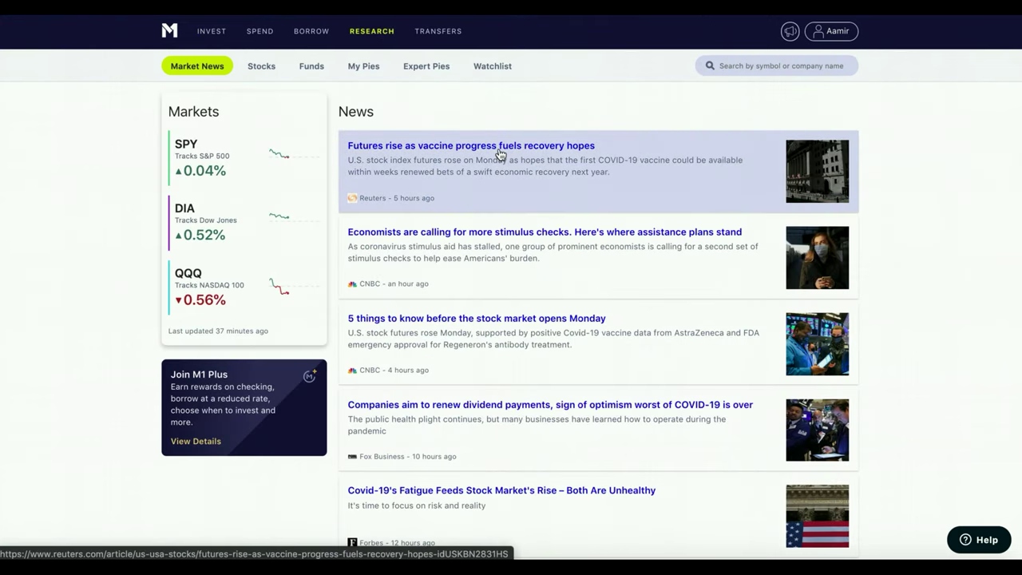
{"action": "left_click", "coordinate": [378, 75]}
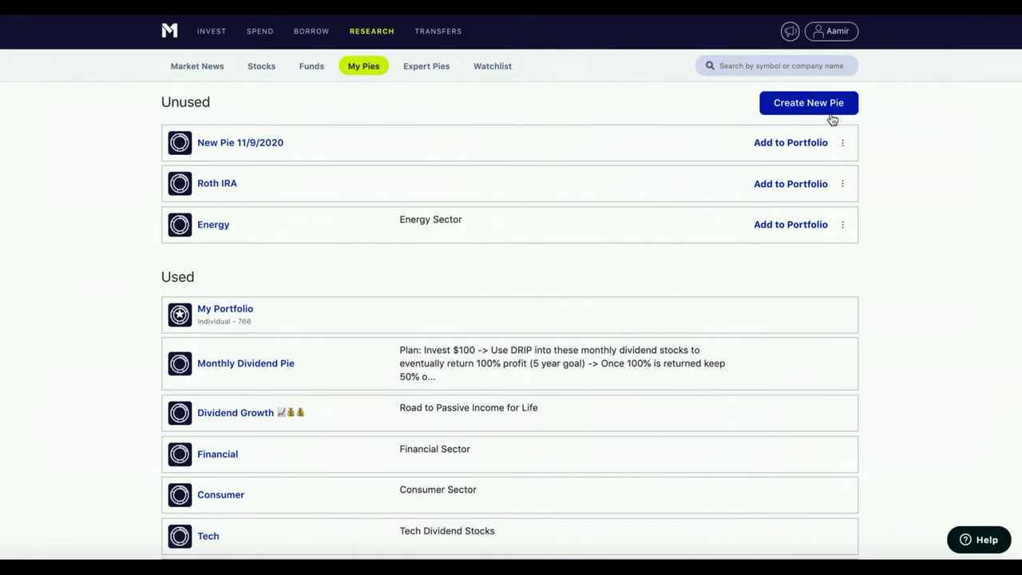
{"action": "scroll", "coordinate": [895, 245], "scroll_direction": "down", "scroll_amount": 2}
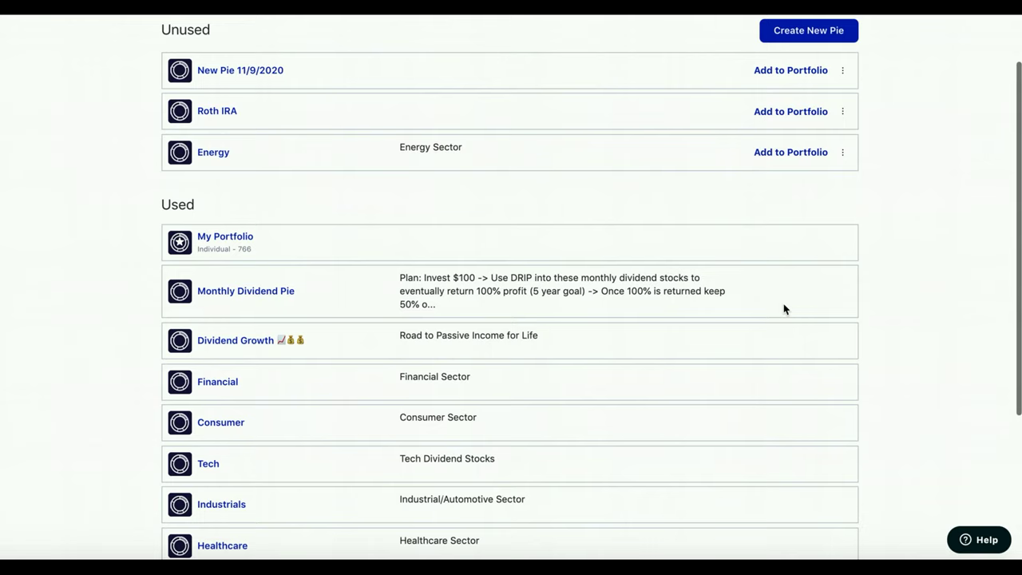
{"action": "scroll", "coordinate": [766, 311], "scroll_direction": "down", "scroll_amount": 2}
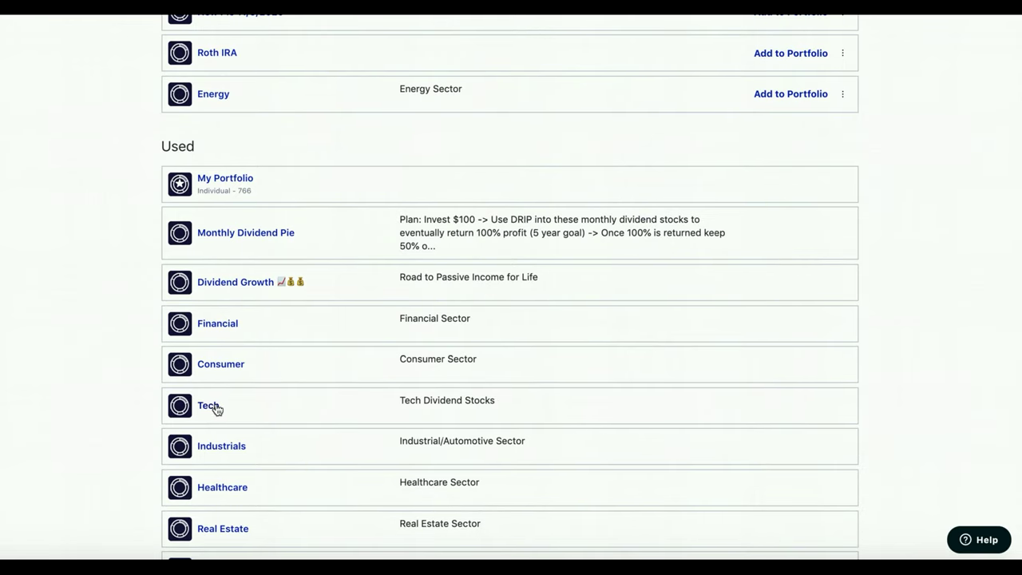
{"action": "scroll", "coordinate": [216, 407], "scroll_direction": "down", "scroll_amount": 3}
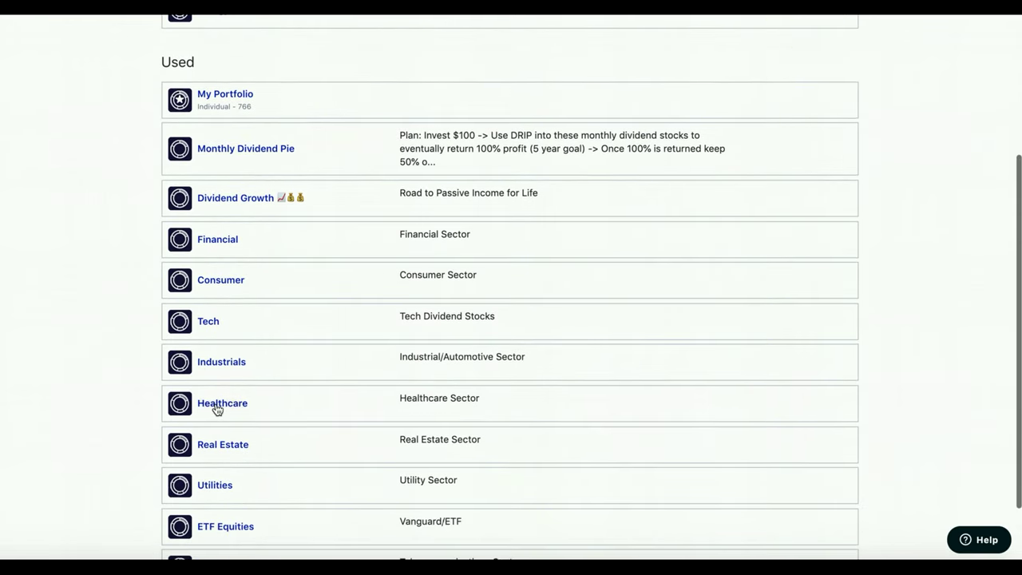
Step: Open the Tech pie for editing and set Visa to 20% and Apple to 25%
{"action": "left_click", "coordinate": [213, 324]}
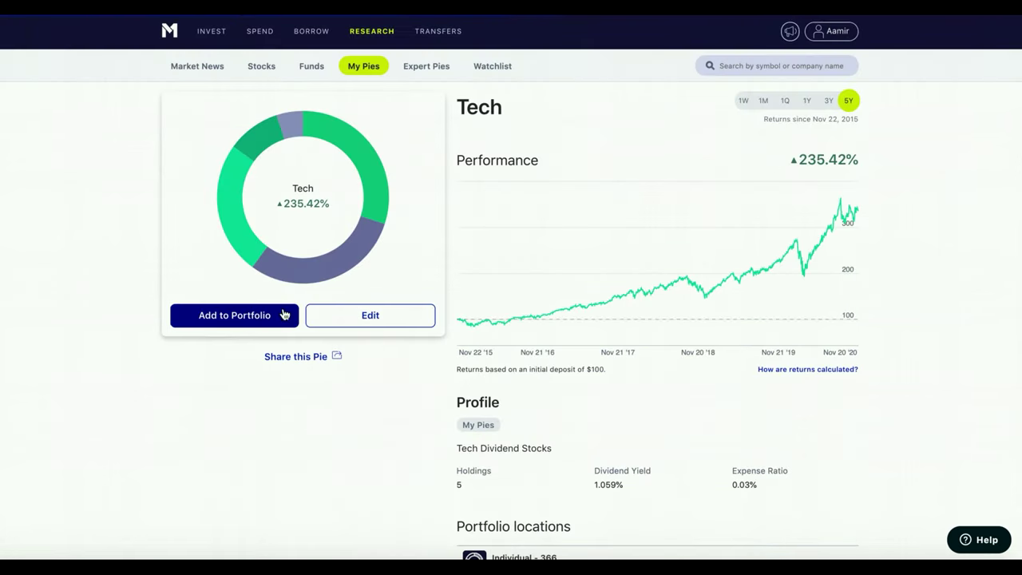
{"action": "left_click", "coordinate": [424, 319]}
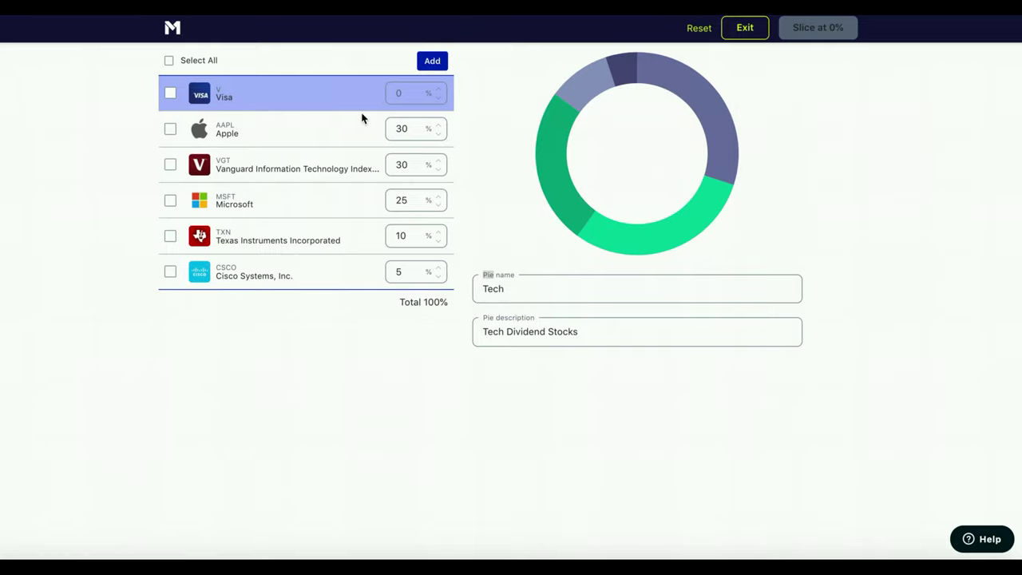
{"action": "left_click", "coordinate": [401, 95]}
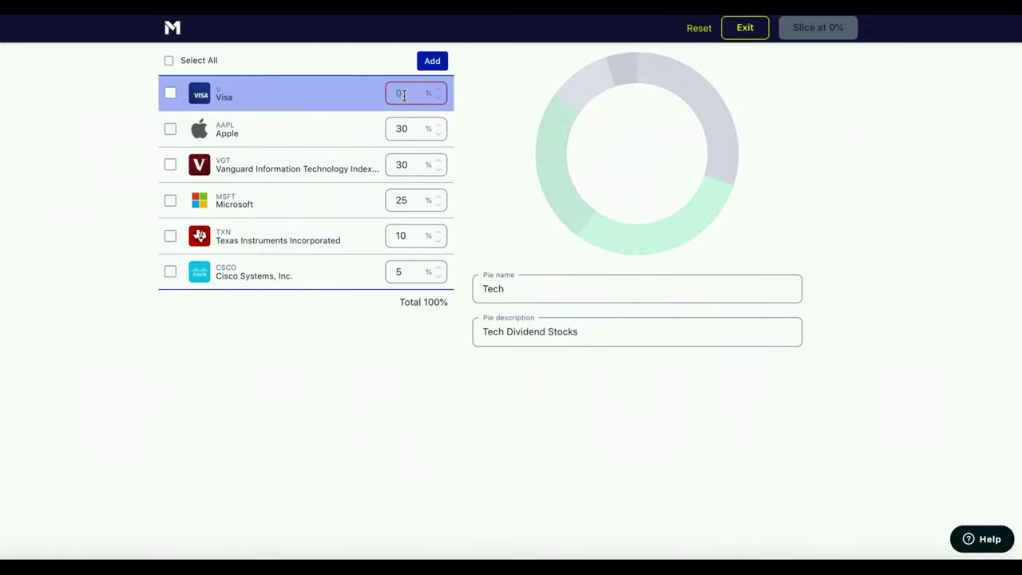
{"action": "type", "text": "20"}
{"action": "left_click", "coordinate": [406, 130]}
{"action": "type", "text": "25"}
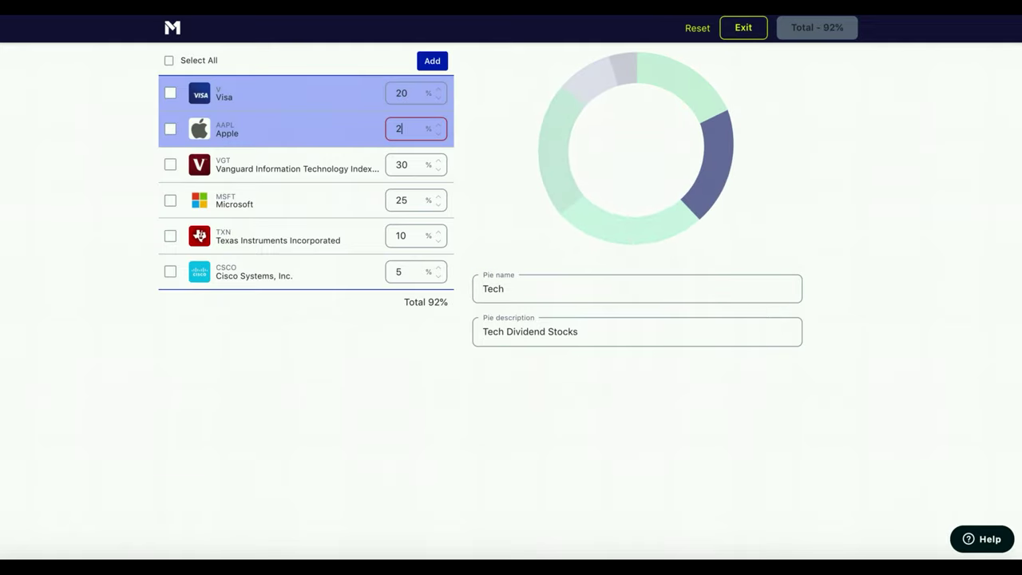
Step: Set VGT 25%, Microsoft 23%, Texas Instruments 5%, Cisco 2%, and save the Tech pie
{"action": "left_click", "coordinate": [412, 175]}
{"action": "type", "text": "100"}
{"action": "left_click", "coordinate": [411, 203]}
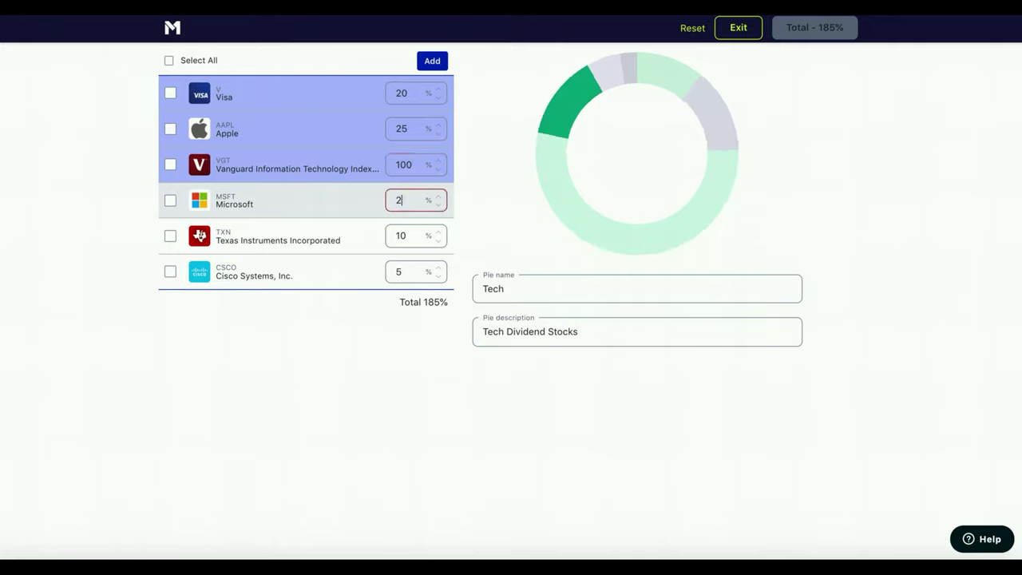
{"action": "type", "text": "23"}
{"action": "left_click", "coordinate": [406, 237]}
{"action": "type", "text": "5"}
{"action": "left_click", "coordinate": [423, 270]}
{"action": "type", "text": "2"}
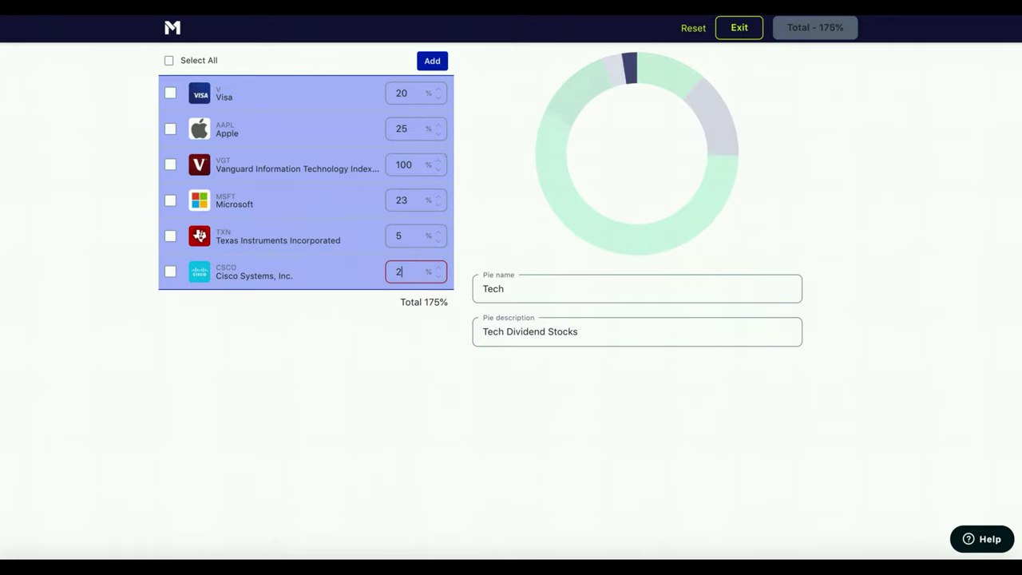
{"action": "left_click", "coordinate": [412, 165]}
{"action": "type", "text": "25"}
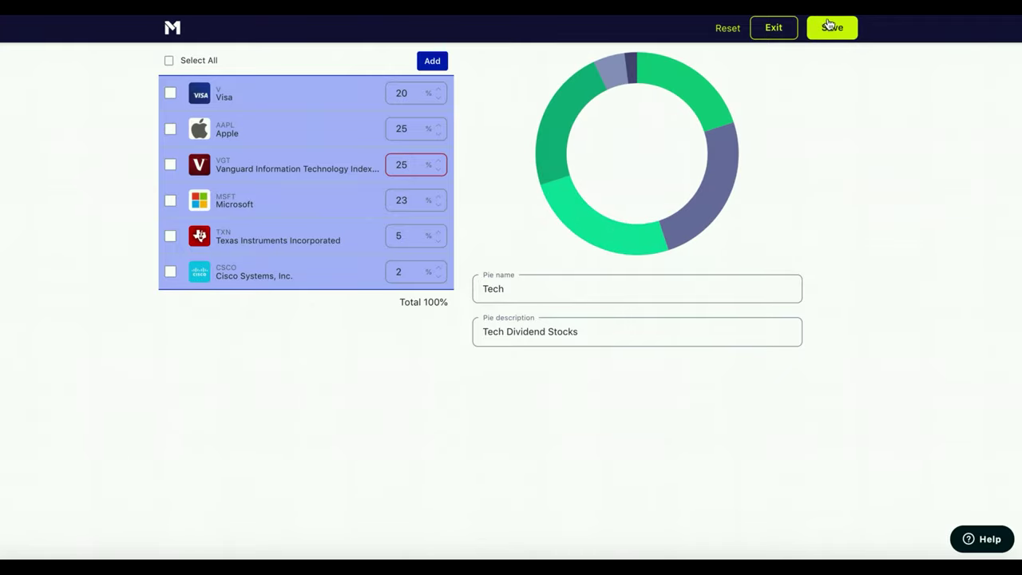
{"action": "left_click", "coordinate": [831, 28]}
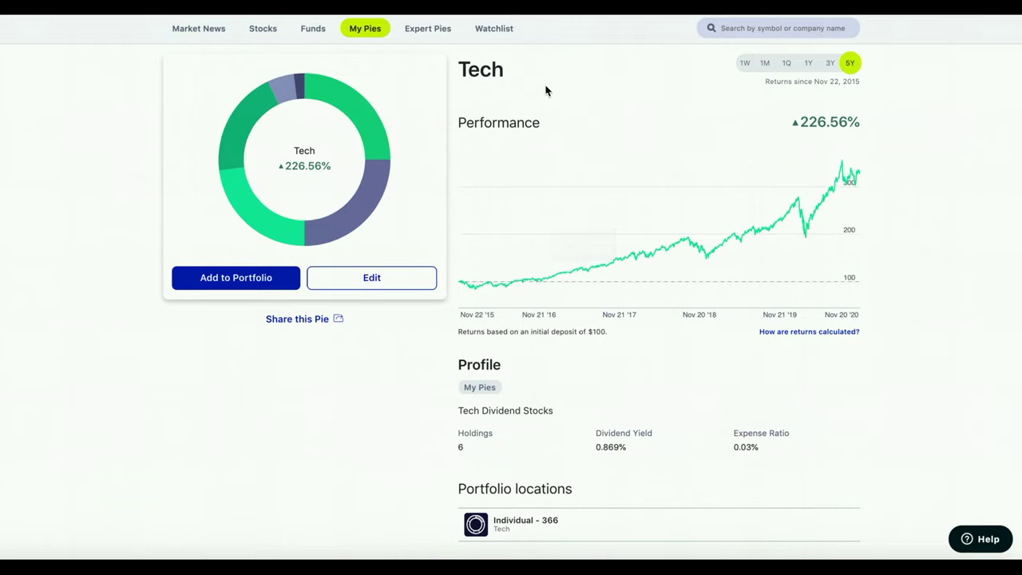
Step: Scroll through the saved Tech pie page to review its six holdings
{"action": "scroll", "coordinate": [584, 384], "scroll_direction": "down", "scroll_amount": 3}
{"action": "scroll", "coordinate": [584, 383], "scroll_direction": "down", "scroll_amount": 1}
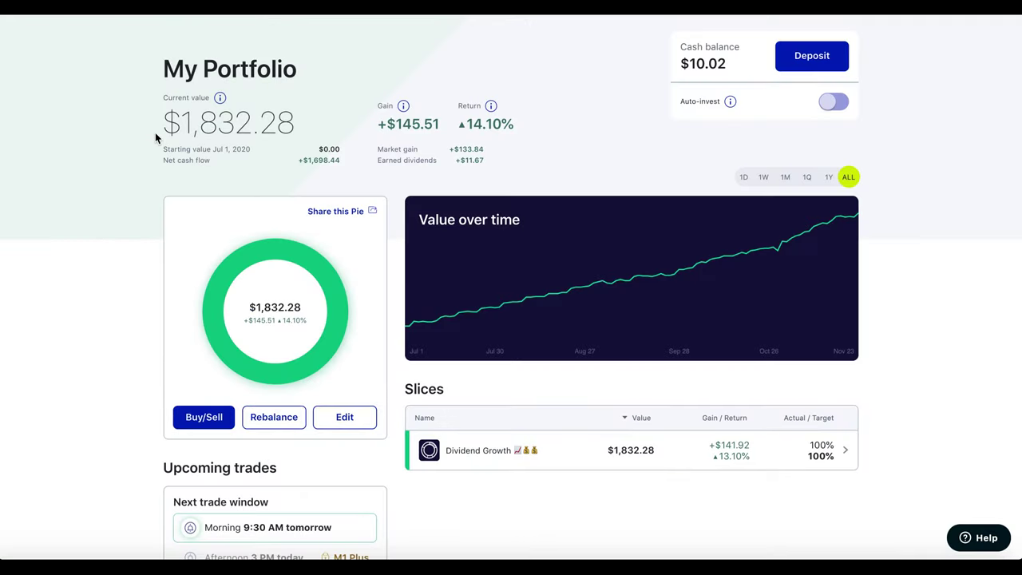
Step: Drill into Dividend Growth > Financial > Visa slice
{"action": "left_click", "coordinate": [475, 452]}
{"action": "scroll", "coordinate": [485, 392], "scroll_direction": "down", "scroll_amount": 5}
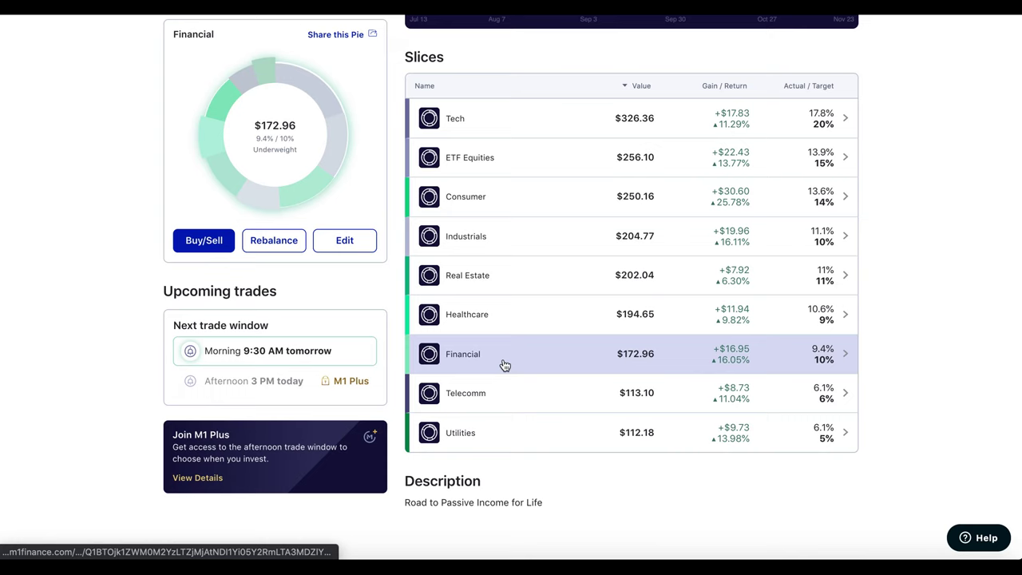
{"action": "left_click", "coordinate": [504, 365]}
{"action": "scroll", "coordinate": [504, 364], "scroll_direction": "down", "scroll_amount": 3}
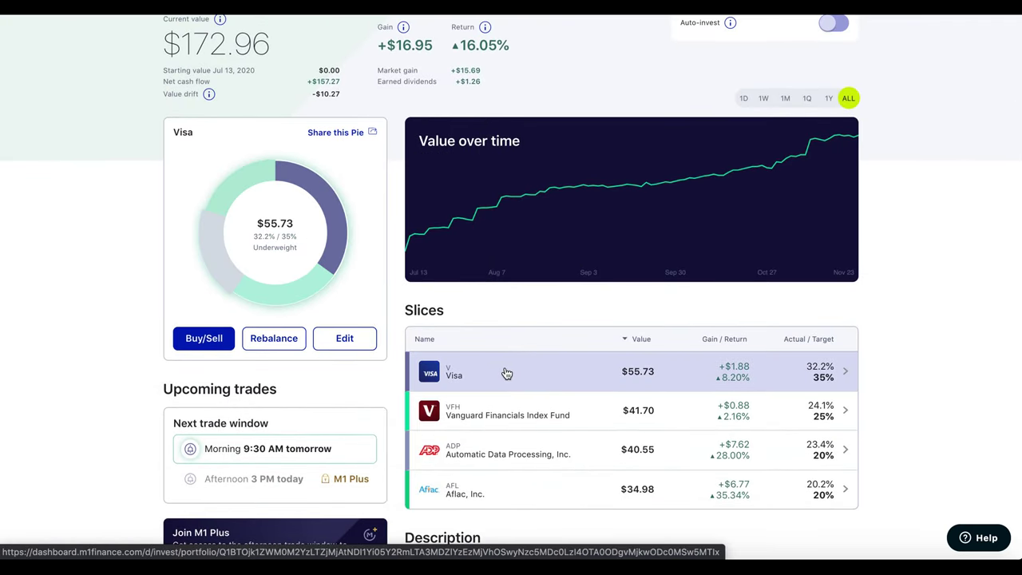
{"action": "left_click", "coordinate": [505, 372]}
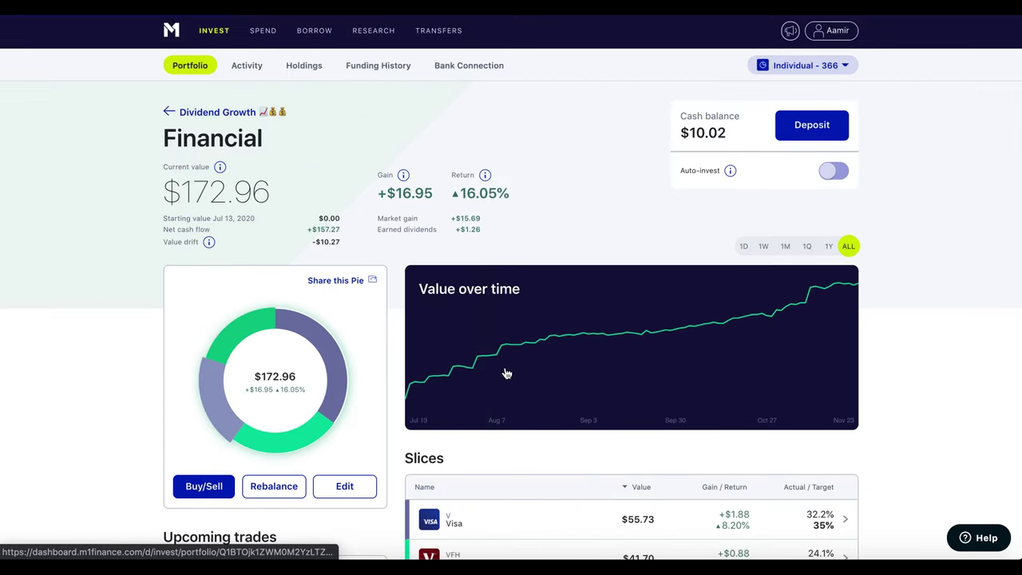
{"action": "scroll", "coordinate": [303, 293], "scroll_direction": "down", "scroll_amount": 2}
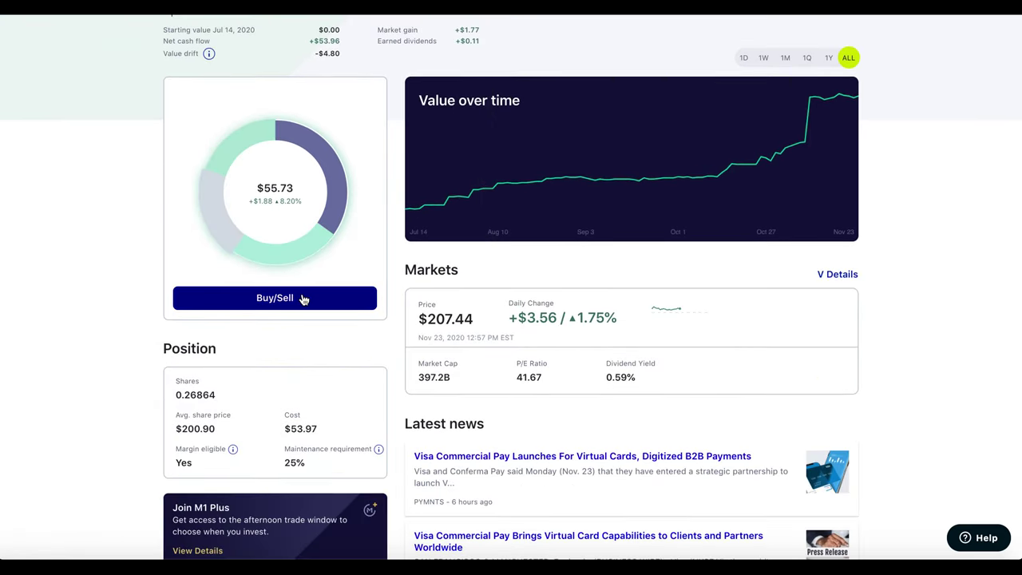
Step: Place and confirm a $55.73 sell order for Visa
{"action": "left_click", "coordinate": [303, 299]}
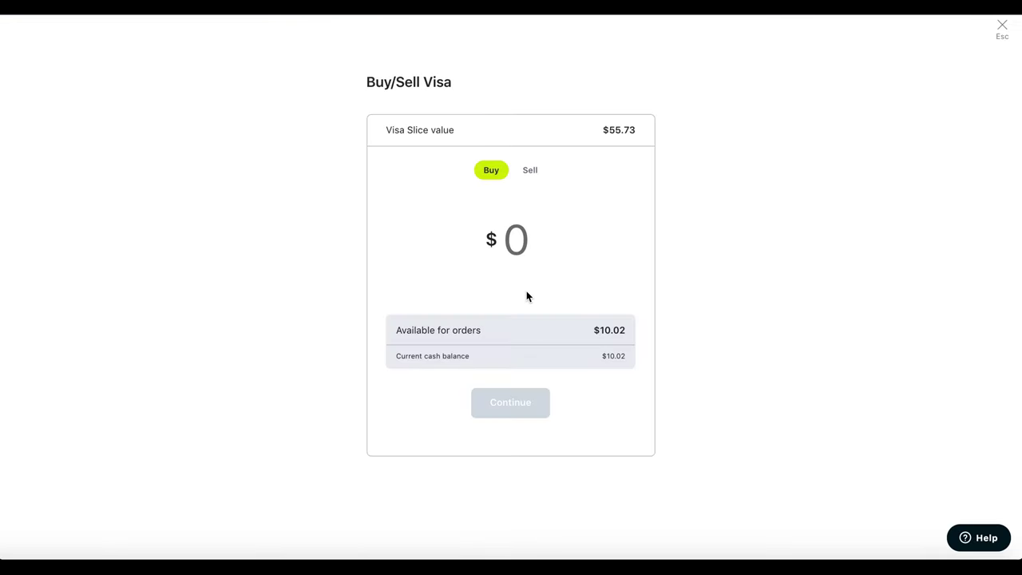
{"action": "type", "text": "55."}
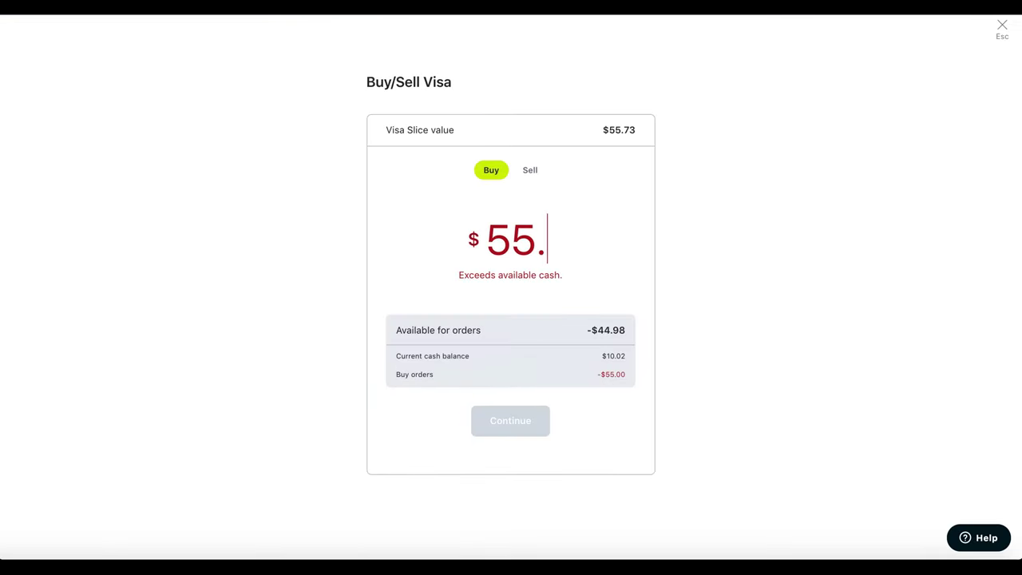
{"action": "type", "text": "73"}
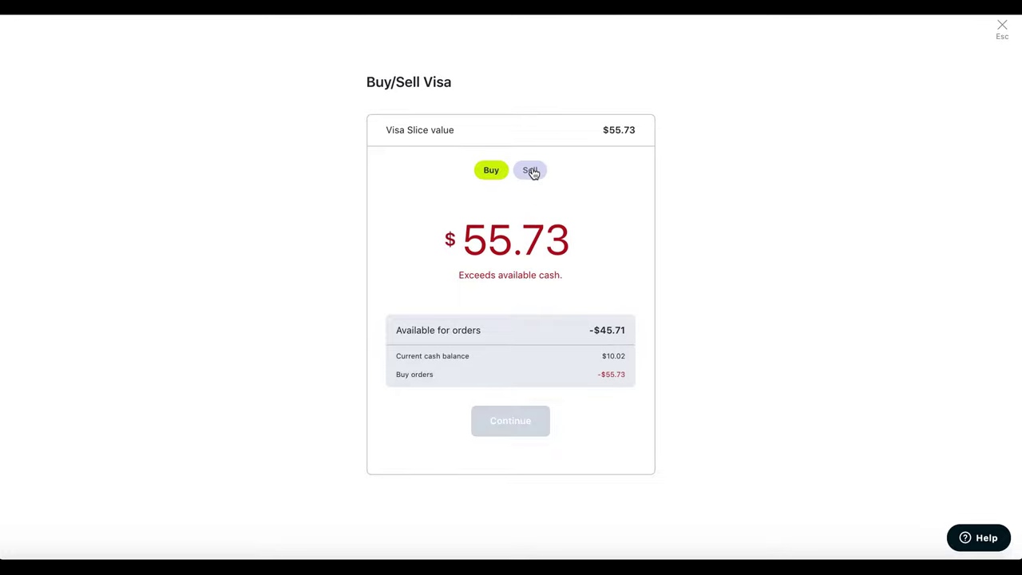
{"action": "left_click", "coordinate": [530, 169]}
{"action": "left_click", "coordinate": [527, 424]}
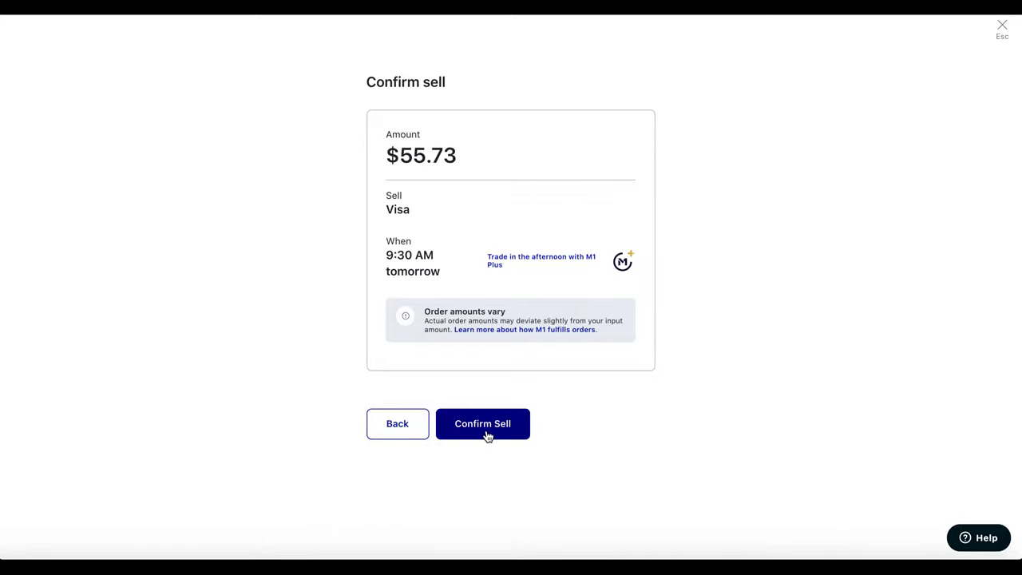
{"action": "left_click", "coordinate": [486, 431]}
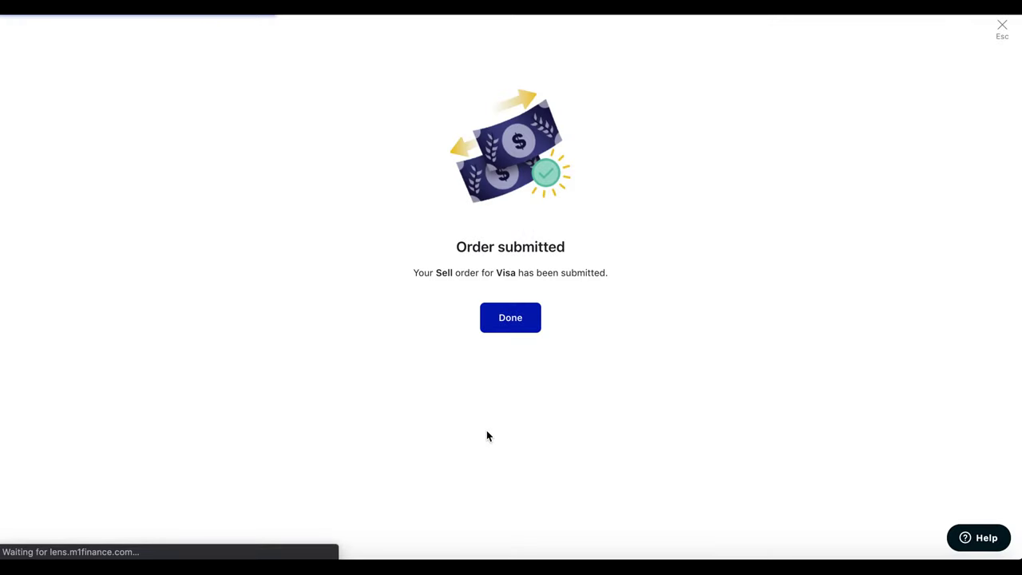
{"action": "left_click", "coordinate": [513, 319]}
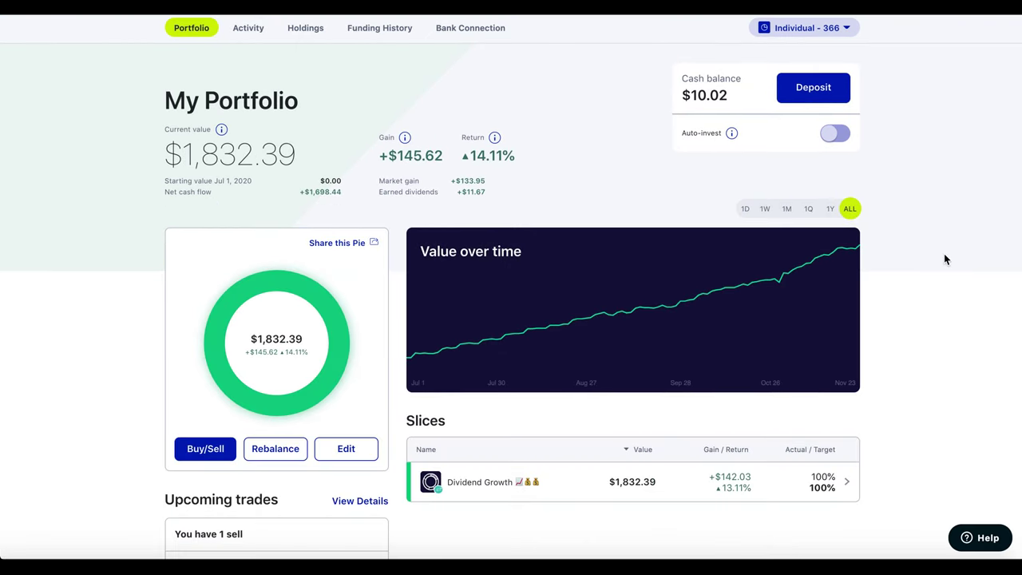
Step: View the details of the upcoming trades, then go back
{"action": "scroll", "coordinate": [941, 275], "scroll_direction": "down", "scroll_amount": 1}
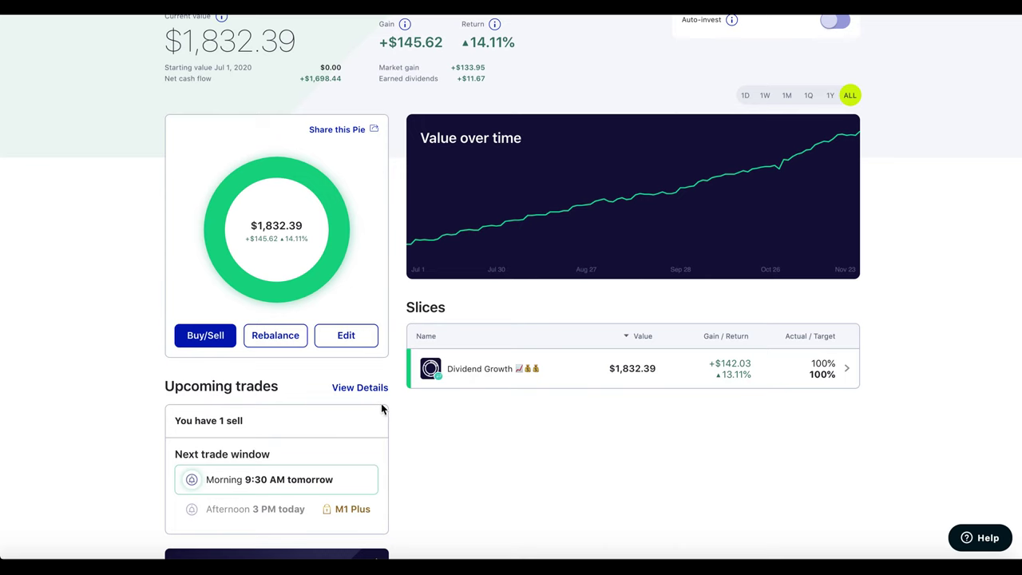
{"action": "left_click", "coordinate": [366, 389]}
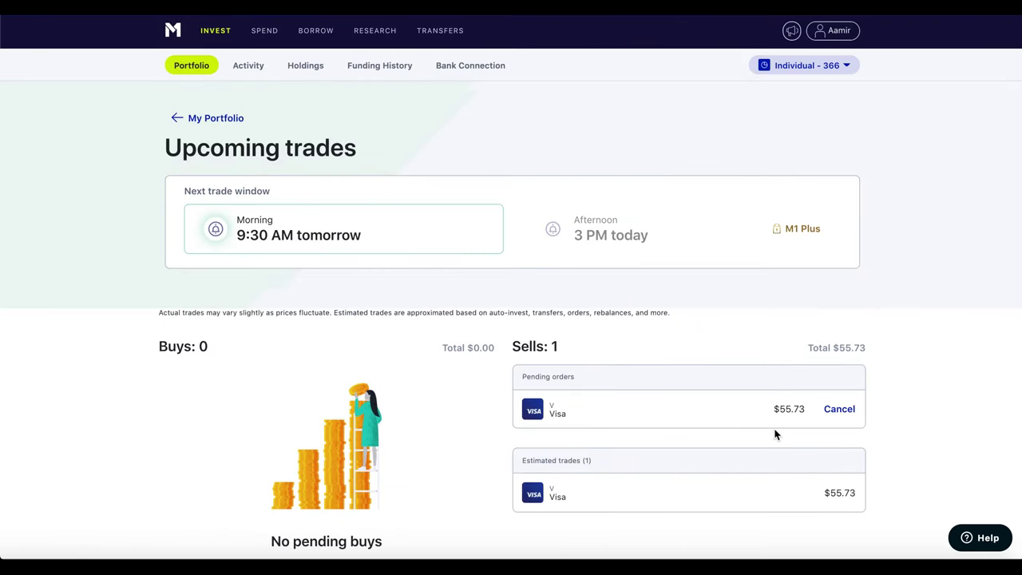
{"action": "scroll", "coordinate": [671, 372], "scroll_direction": "left", "scroll_amount": 5}
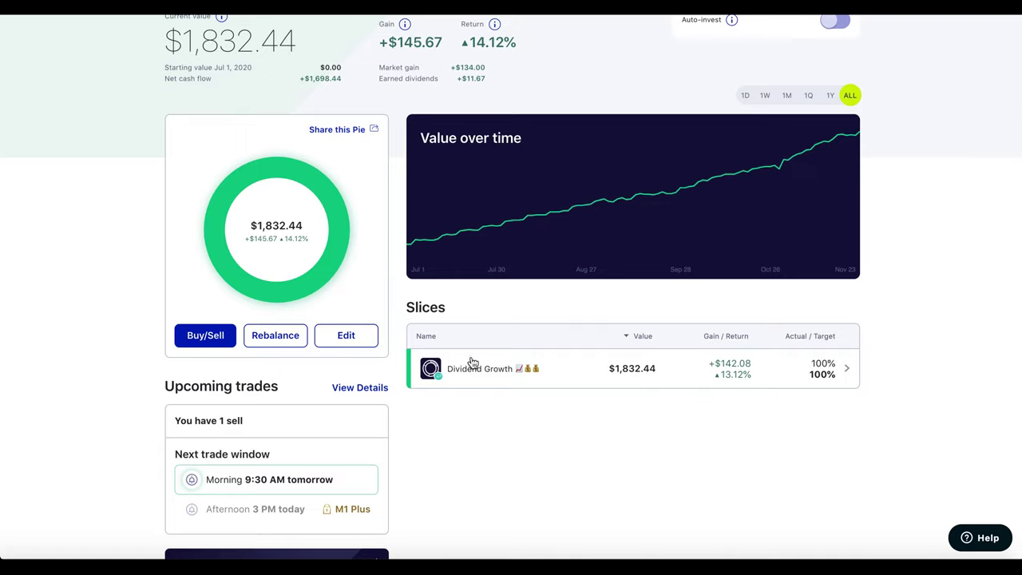
Step: Open Dividend Growth > Tech > Visa and start a Buy/Sell order
{"action": "left_click", "coordinate": [473, 363]}
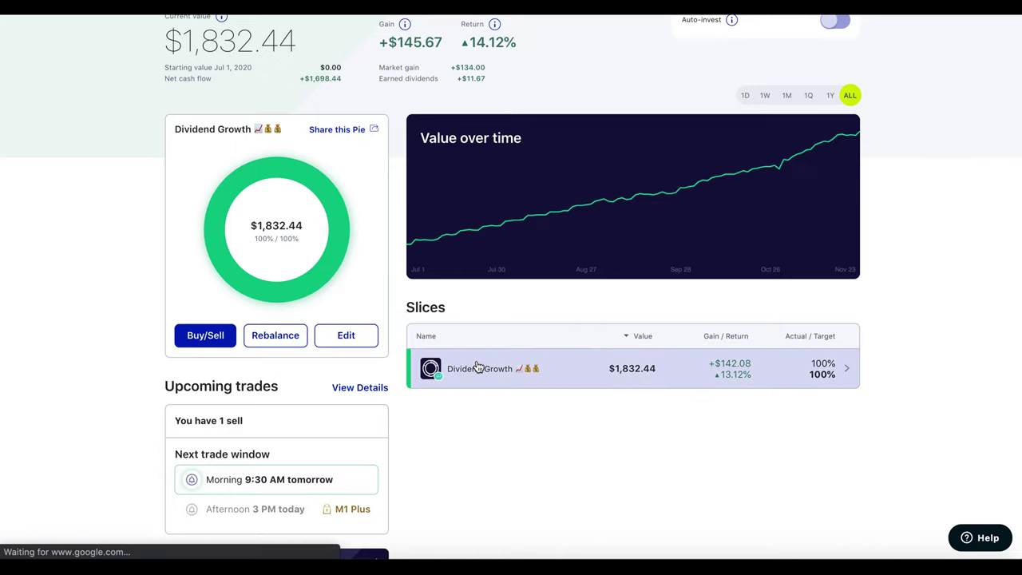
{"action": "scroll", "coordinate": [488, 388], "scroll_direction": "down", "scroll_amount": 3}
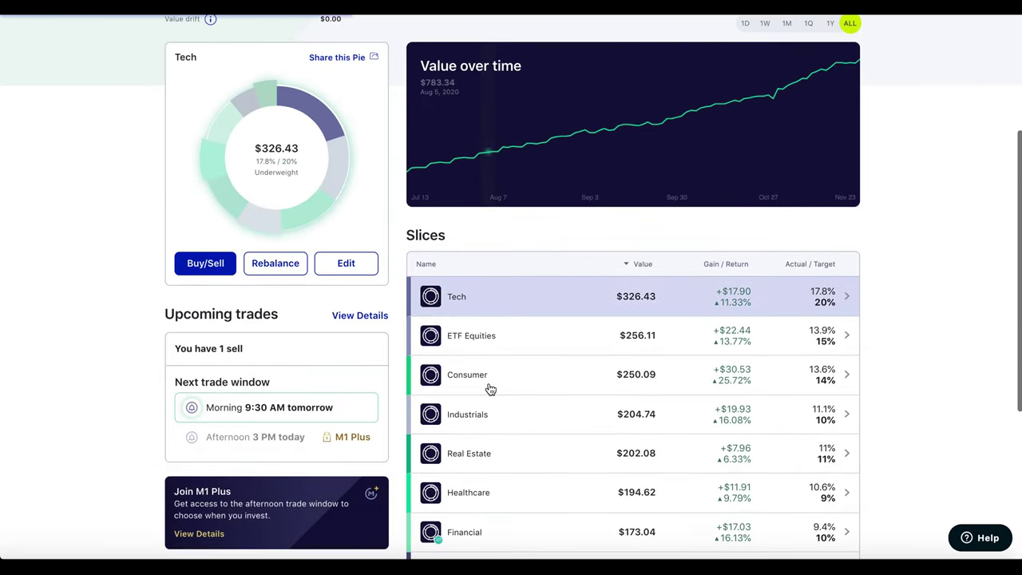
{"action": "left_click", "coordinate": [506, 300]}
{"action": "scroll", "coordinate": [508, 302], "scroll_direction": "down", "scroll_amount": 3}
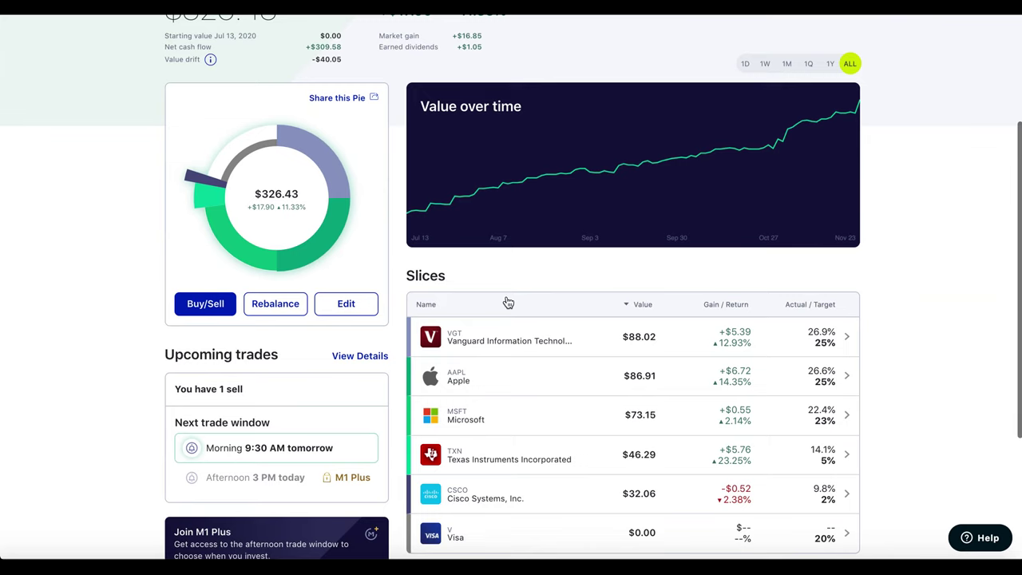
{"action": "scroll", "coordinate": [511, 330], "scroll_direction": "down", "scroll_amount": 1}
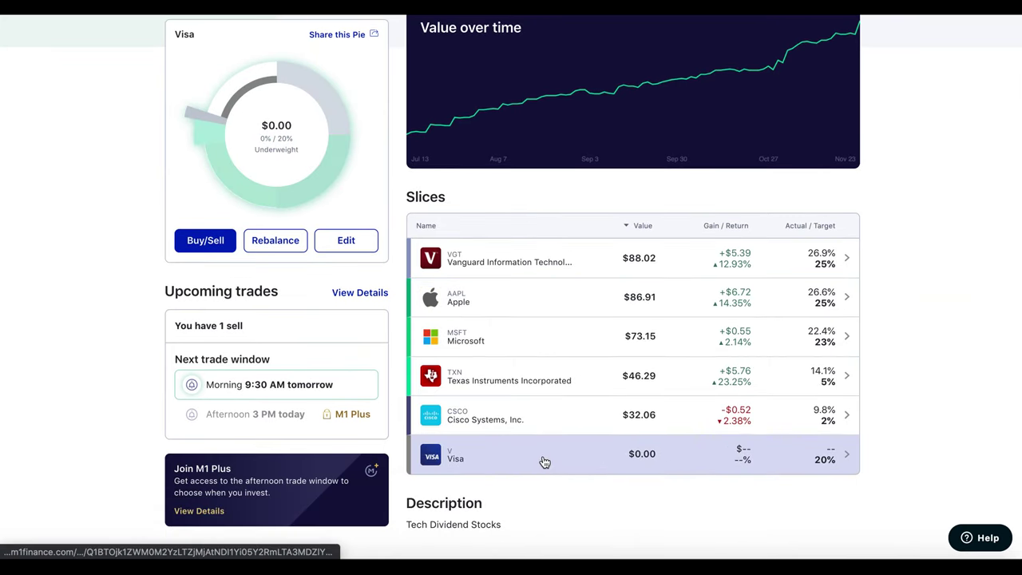
{"action": "left_click", "coordinate": [545, 463]}
{"action": "left_click", "coordinate": [343, 343]}
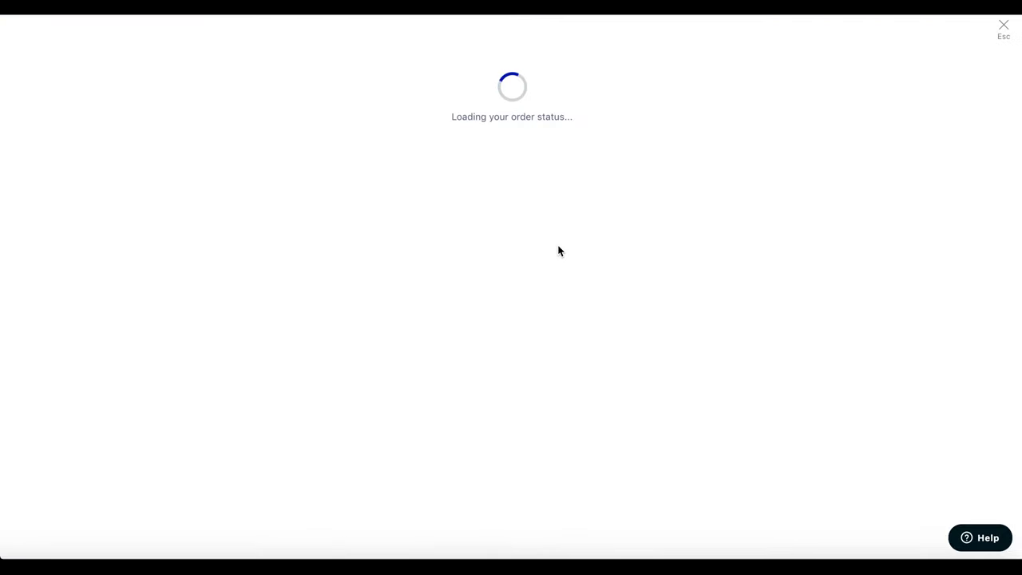
Step: Place and confirm a $55.73 buy order for Visa in the Tech pie
{"action": "type", "text": "55"}
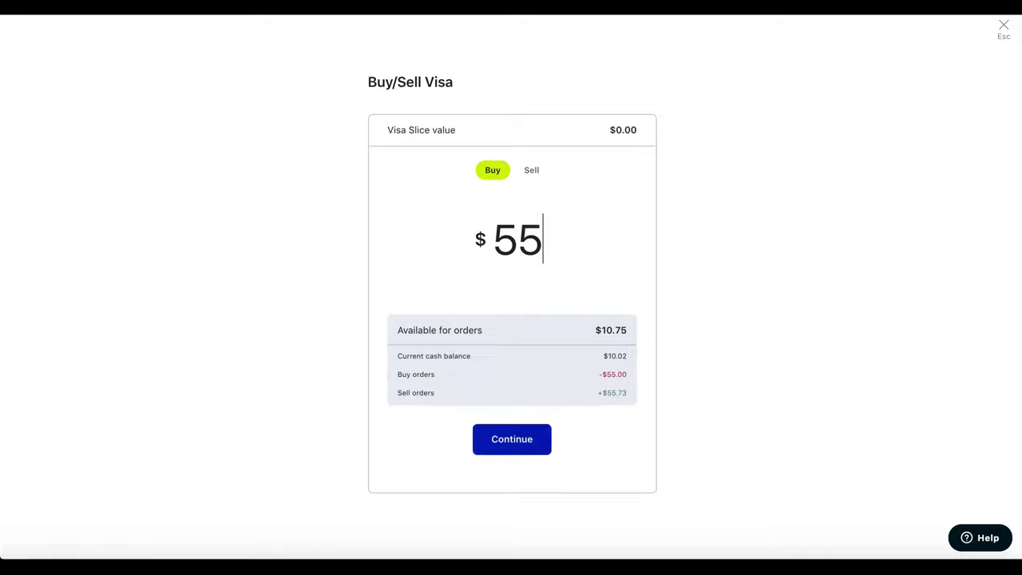
{"action": "type", "text": ".73"}
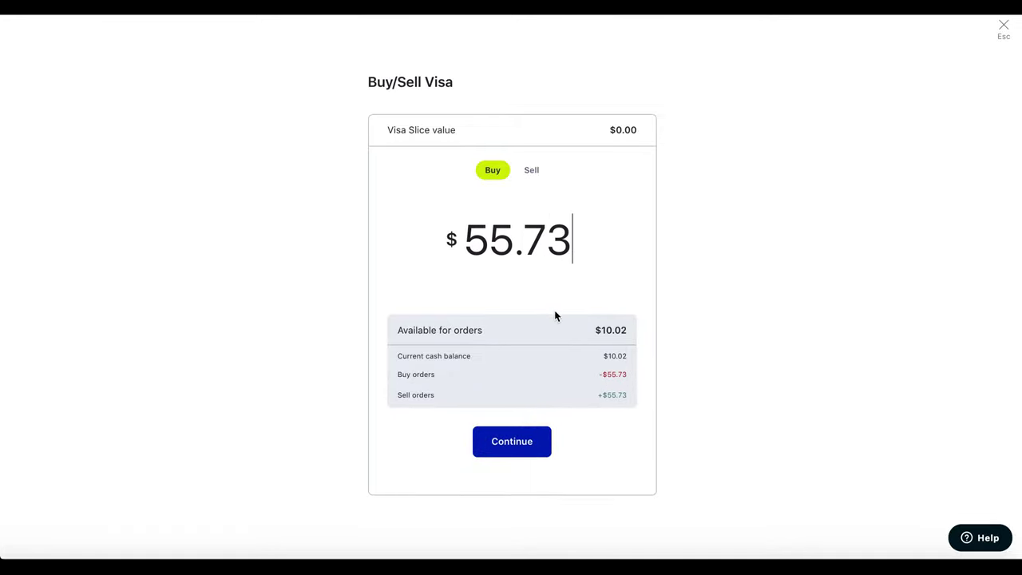
{"action": "left_click", "coordinate": [528, 437]}
{"action": "left_click", "coordinate": [525, 433]}
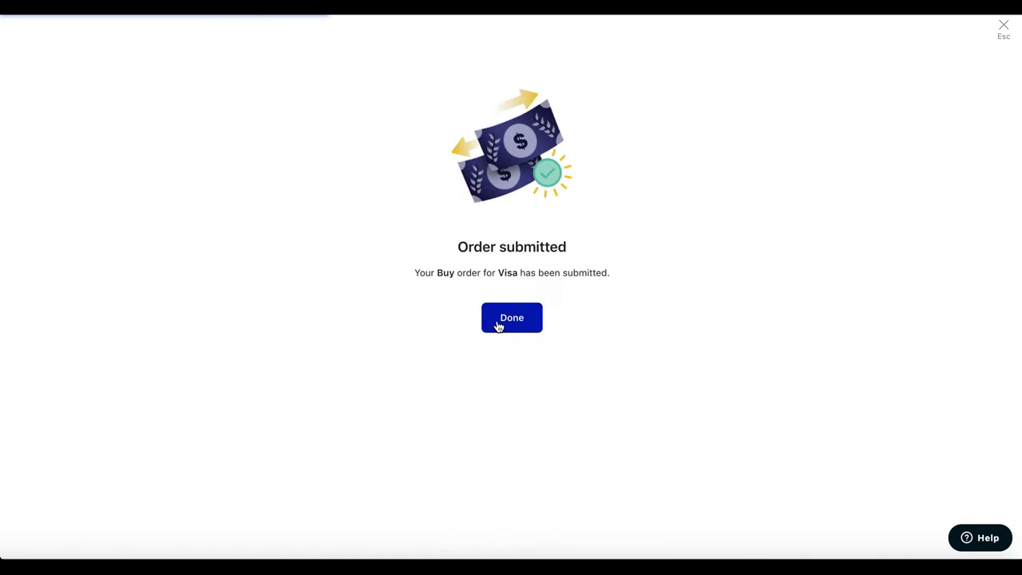
{"action": "left_click", "coordinate": [499, 324]}
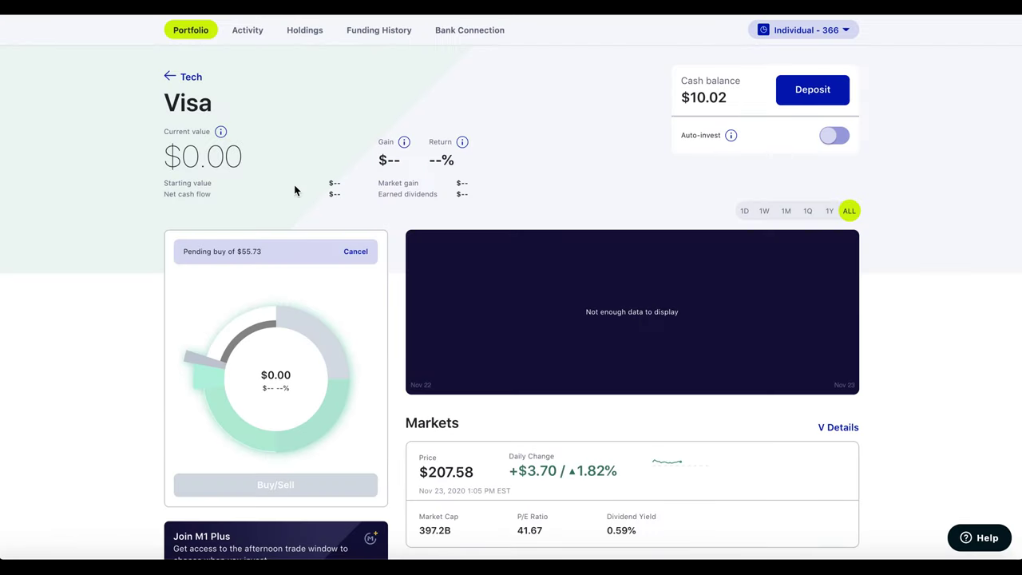
Step: Navigate via My Portfolio to Dividend Growth > Consumer > PepsiCo and start a Buy/Sell order
{"action": "left_click", "coordinate": [192, 78]}
{"action": "left_click", "coordinate": [174, 32]}
{"action": "scroll", "coordinate": [358, 303], "scroll_direction": "down", "scroll_amount": 3}
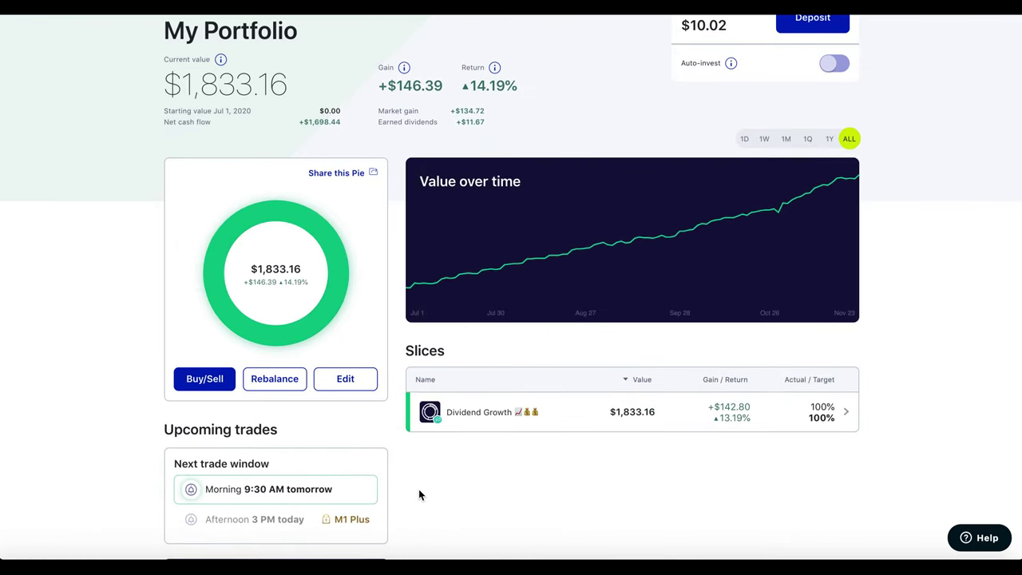
{"action": "left_click", "coordinate": [478, 421]}
{"action": "scroll", "coordinate": [475, 421], "scroll_direction": "down", "scroll_amount": 5}
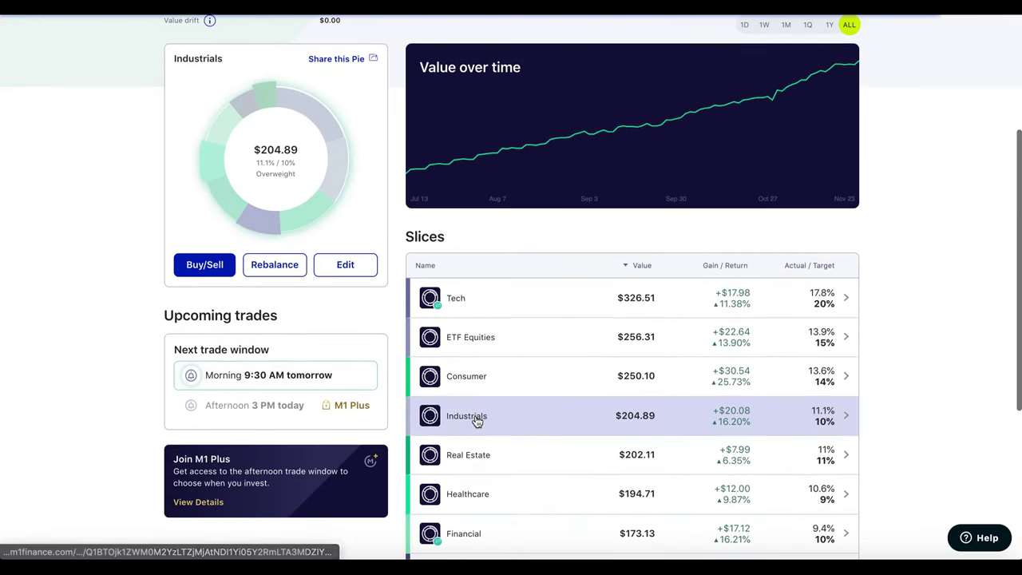
{"action": "left_click", "coordinate": [499, 380]}
{"action": "scroll", "coordinate": [501, 369], "scroll_direction": "down", "scroll_amount": 5}
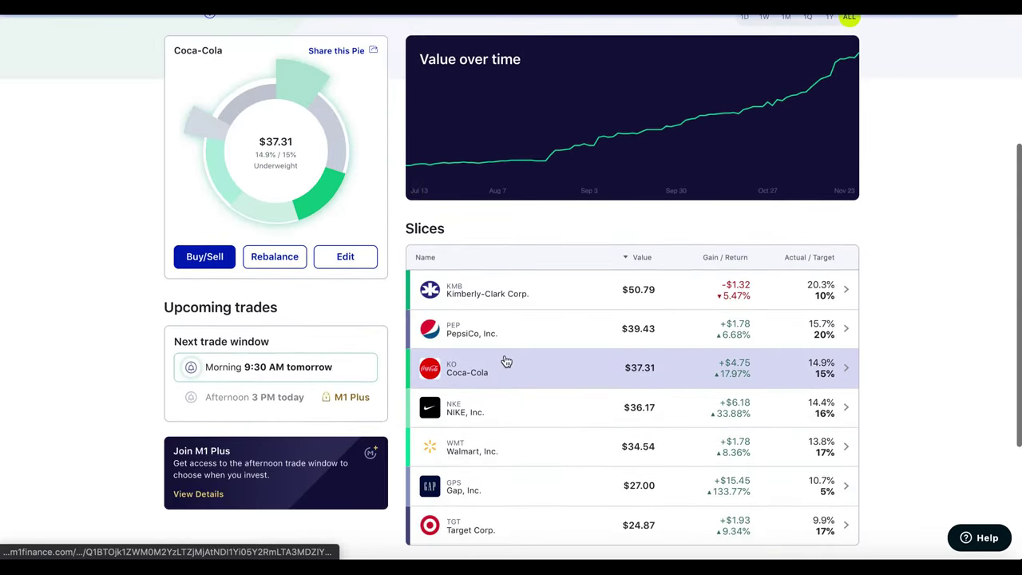
{"action": "left_click", "coordinate": [522, 343]}
{"action": "scroll", "coordinate": [502, 379], "scroll_direction": "down", "scroll_amount": 3}
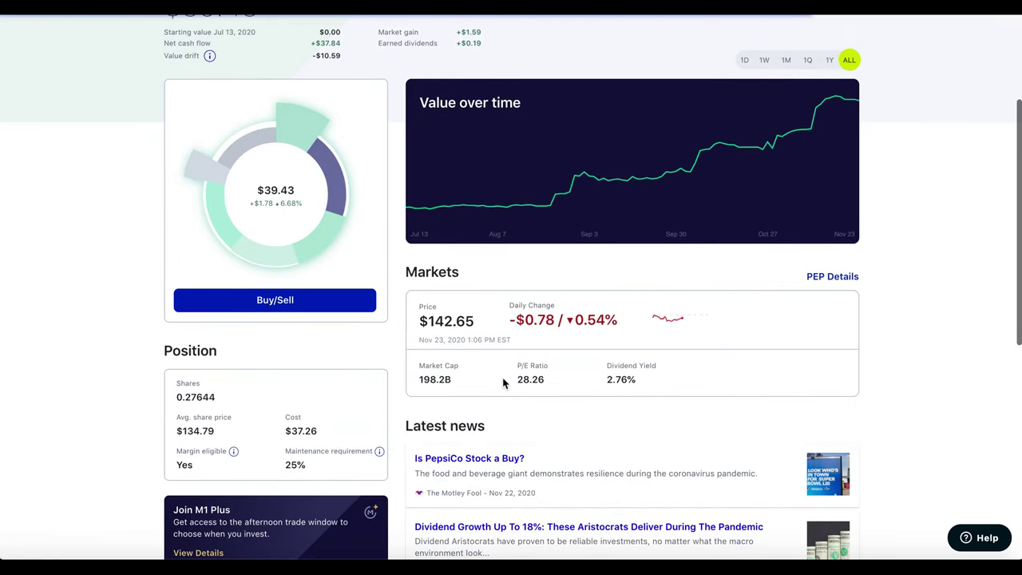
{"action": "left_click", "coordinate": [354, 311]}
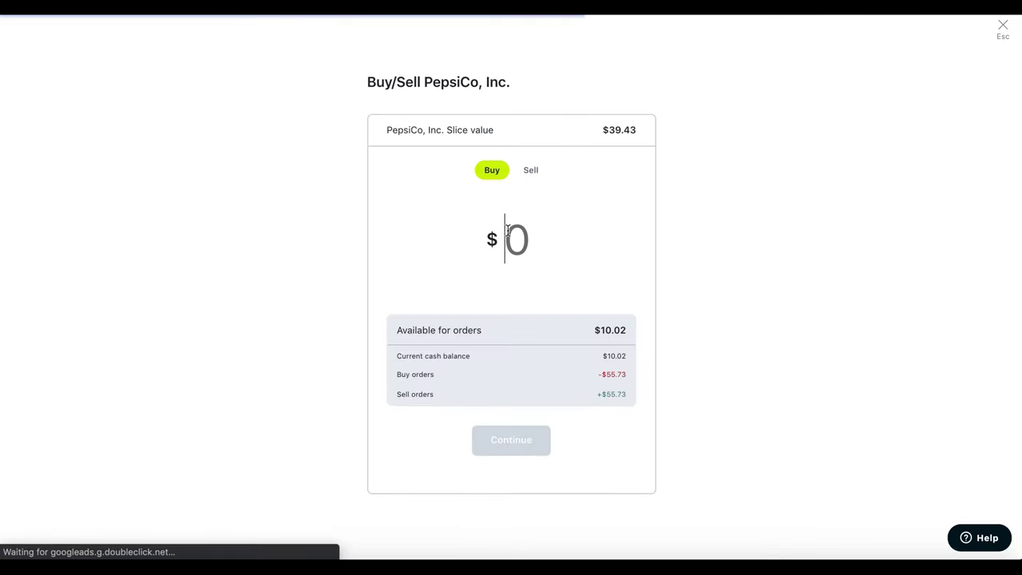
Step: Submit a $1 sell order for PepsiCo
{"action": "left_click", "coordinate": [534, 172]}
{"action": "type", "text": "1"}
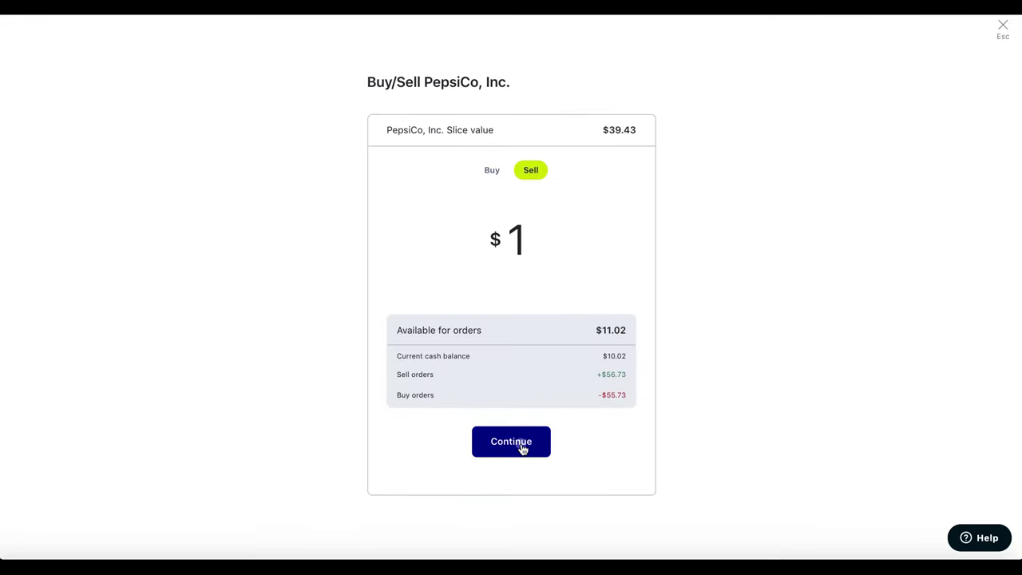
{"action": "left_click", "coordinate": [520, 446]}
{"action": "left_click", "coordinate": [521, 433]}
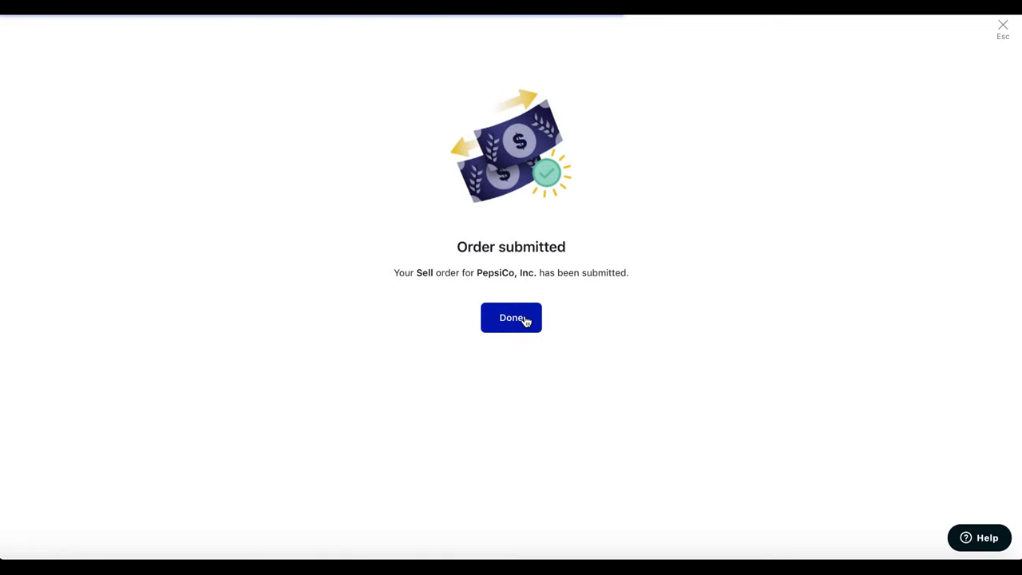
{"action": "left_click", "coordinate": [525, 320]}
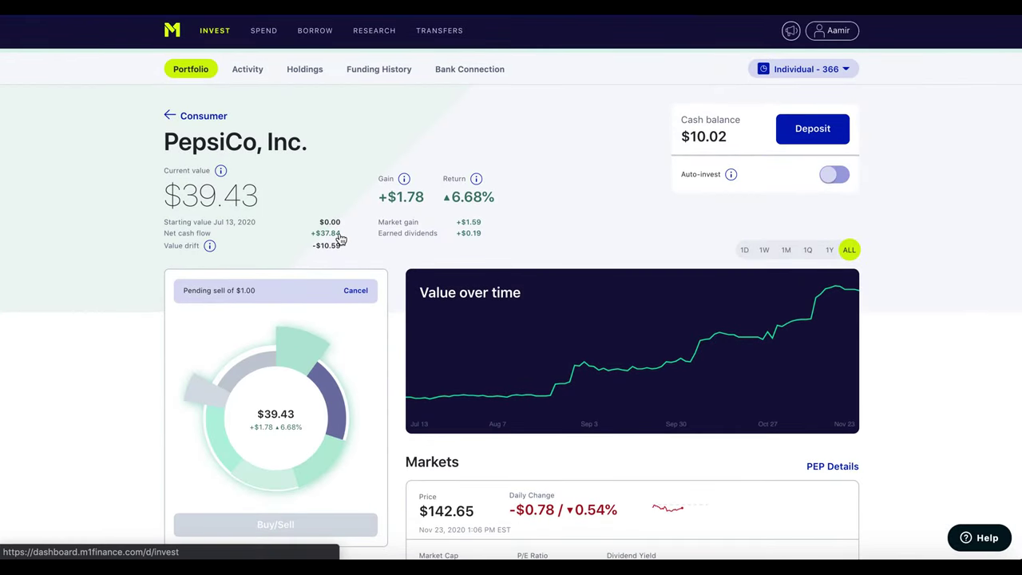
Step: Cancel the pending $1 PepsiCo sell from Upcoming trades and return to My Portfolio
{"action": "left_click", "coordinate": [174, 35]}
{"action": "scroll", "coordinate": [340, 238], "scroll_direction": "down", "scroll_amount": 4}
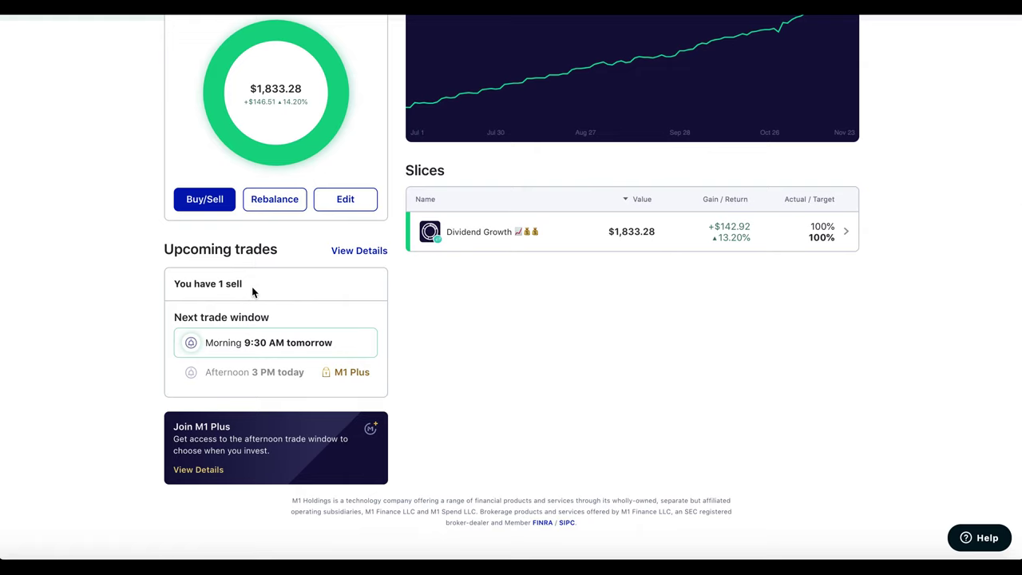
{"action": "left_click", "coordinate": [364, 252]}
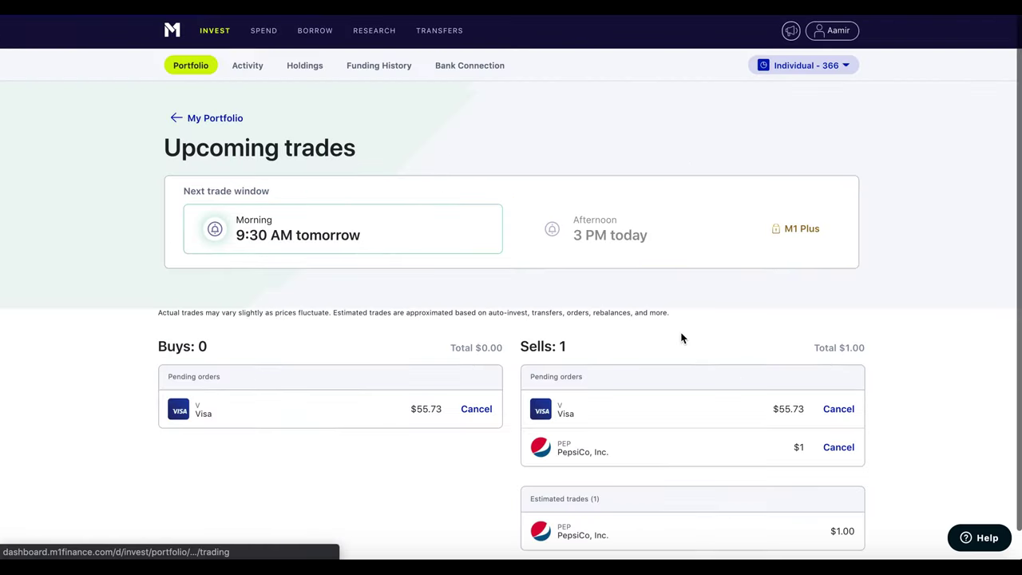
{"action": "scroll", "coordinate": [680, 335], "scroll_direction": "down", "scroll_amount": 1}
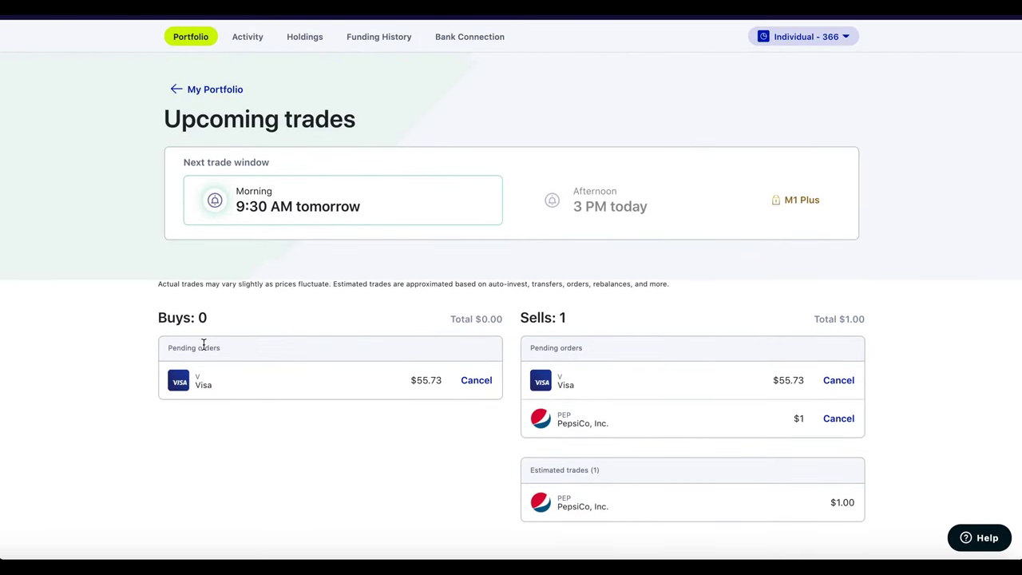
{"action": "left_click", "coordinate": [838, 421]}
{"action": "left_click", "coordinate": [546, 357]}
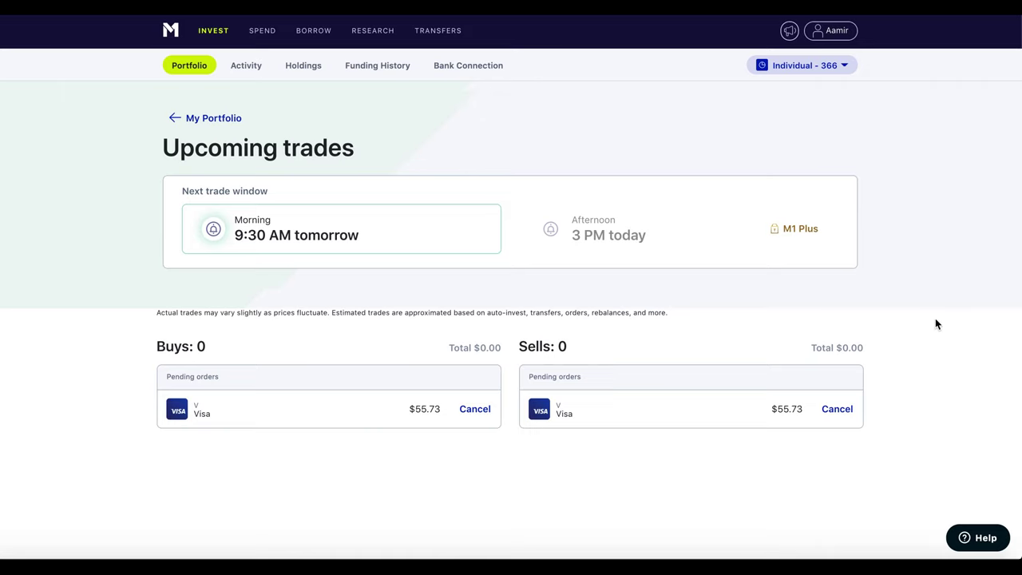
{"action": "left_click", "coordinate": [172, 30]}
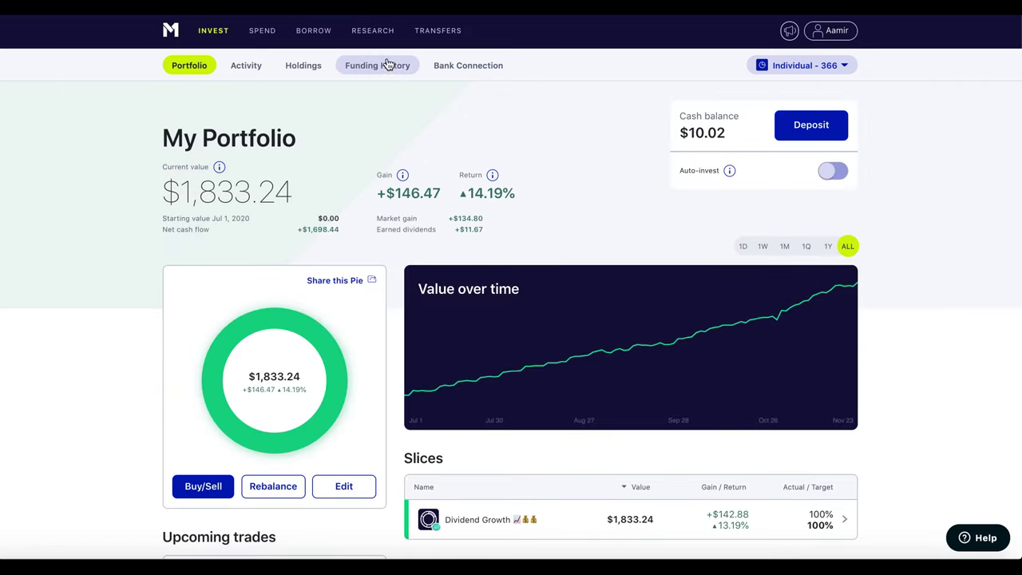
Step: Edit the Financial pie from Research > My Pies and remove the Visa slice
{"action": "left_click", "coordinate": [373, 31]}
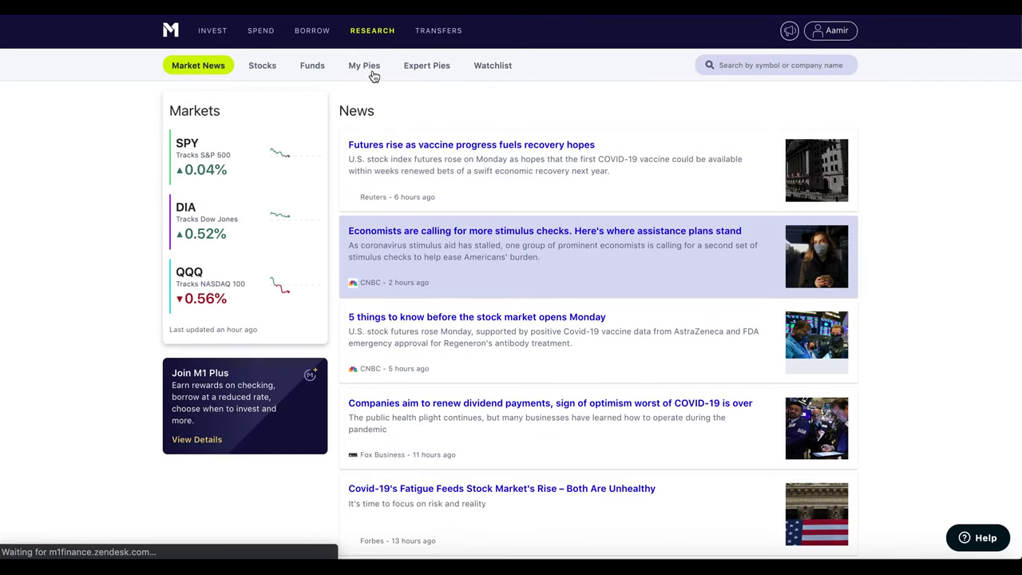
{"action": "left_click", "coordinate": [369, 70]}
{"action": "scroll", "coordinate": [528, 351], "scroll_direction": "down", "scroll_amount": 3}
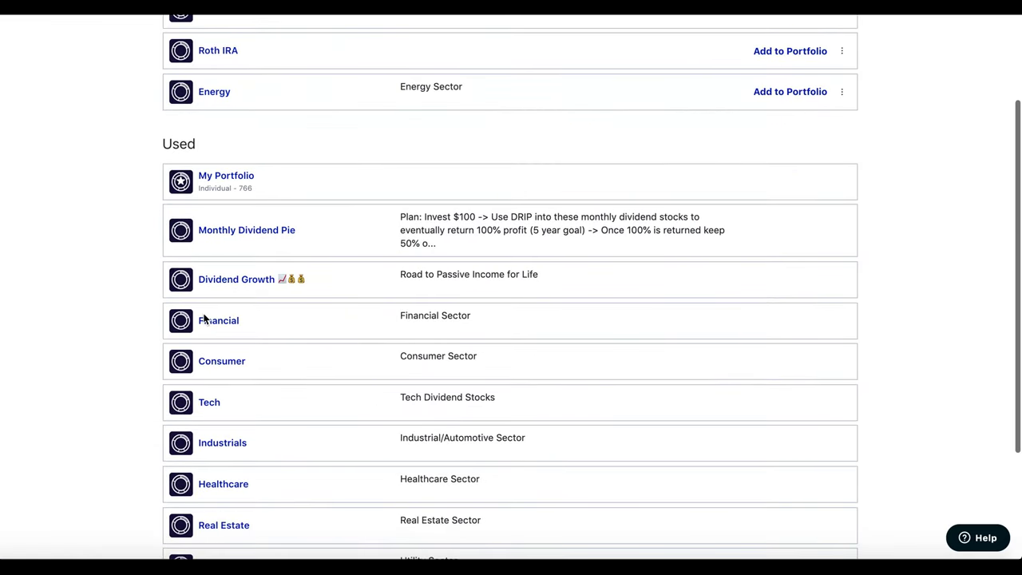
{"action": "left_click", "coordinate": [201, 319]}
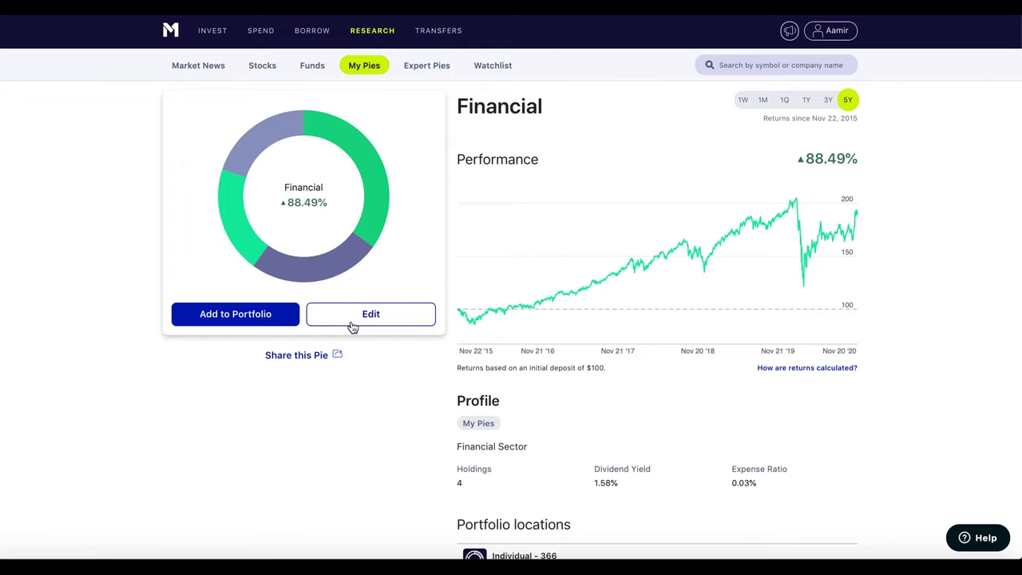
{"action": "left_click", "coordinate": [351, 323]}
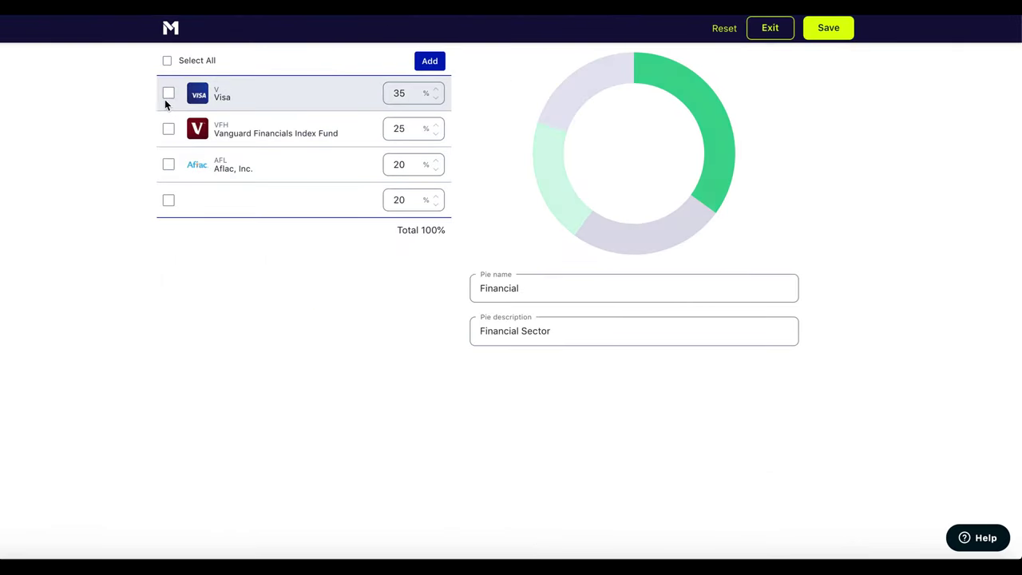
{"action": "left_click", "coordinate": [168, 96]}
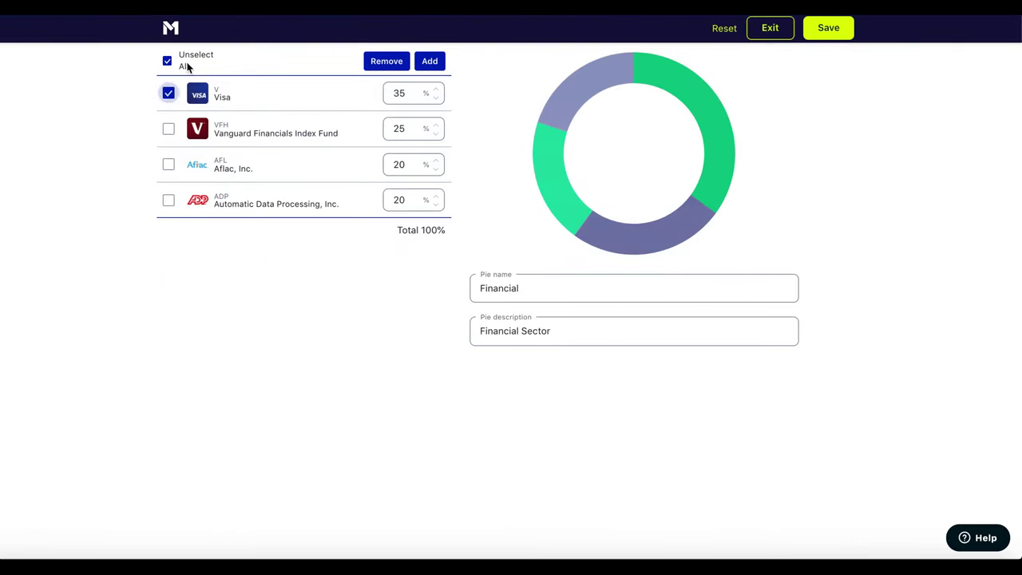
{"action": "left_click", "coordinate": [376, 62]}
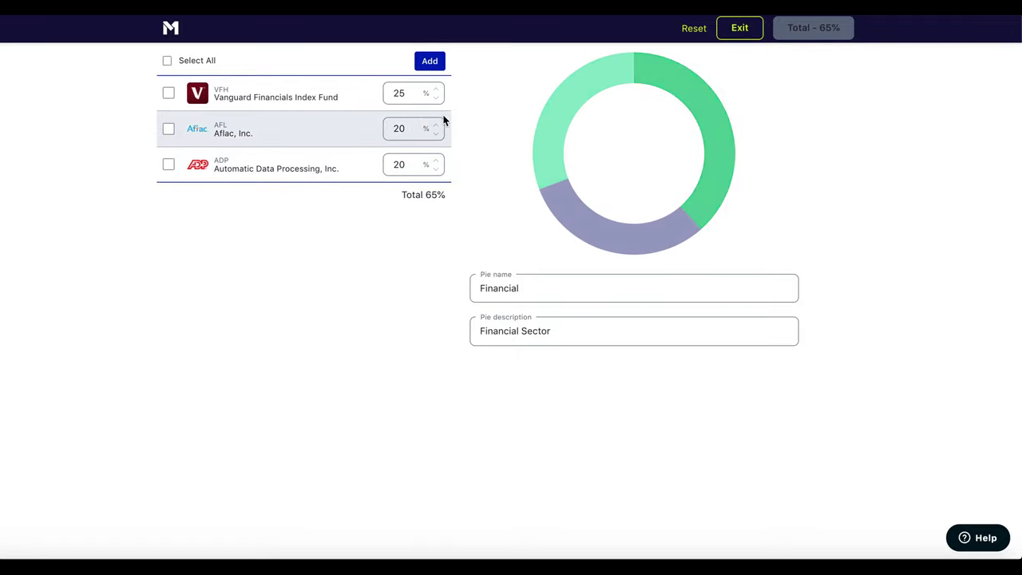
Step: Set VFH to 45%, AFL to 30%, ADP to 25%, then save and confirm
{"action": "double_click", "coordinate": [410, 93]}
{"action": "type", "text": "45"}
{"action": "double_click", "coordinate": [406, 128]}
{"action": "type", "text": "30"}
{"action": "double_click", "coordinate": [404, 165]}
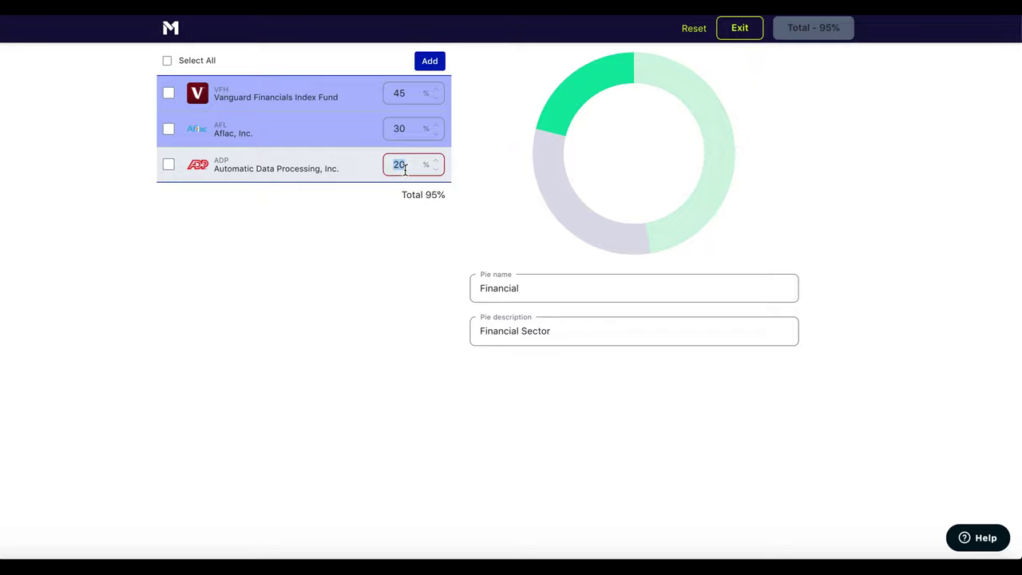
{"action": "type", "text": "25"}
{"action": "left_click", "coordinate": [828, 28]}
{"action": "left_click", "coordinate": [477, 379]}
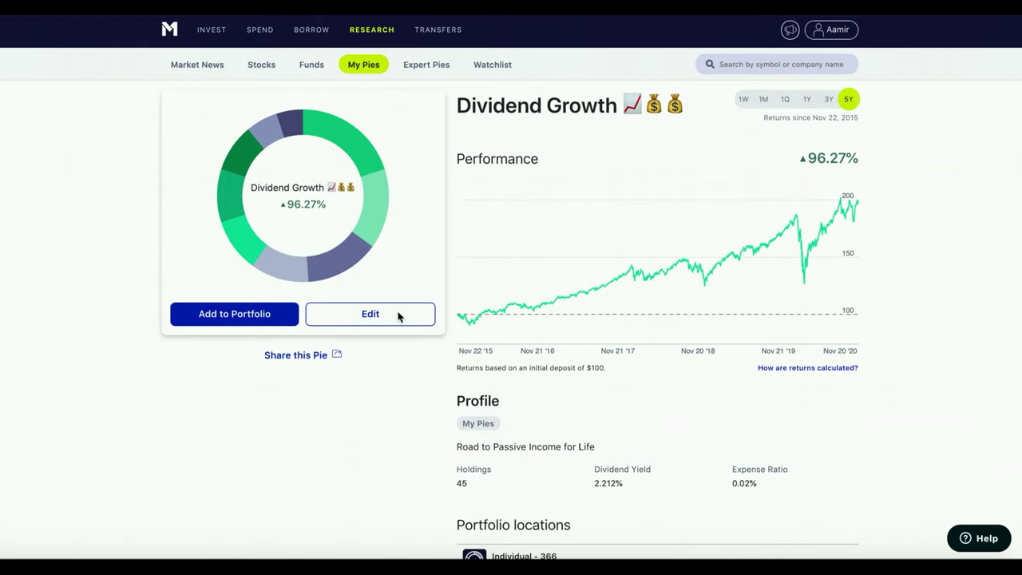
Step: Edit Dividend Growth targets to Consumer 15%, Real Estate 13%, Financial 7%, then save and confirm
{"action": "left_click", "coordinate": [380, 319]}
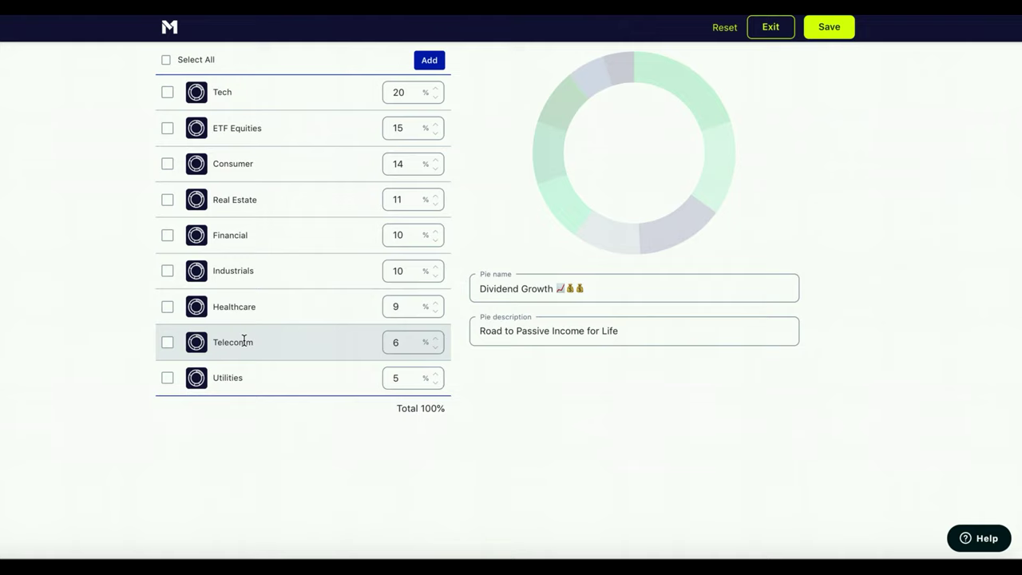
{"action": "double_click", "coordinate": [405, 164]}
{"action": "type", "text": "15"}
{"action": "double_click", "coordinate": [399, 199]}
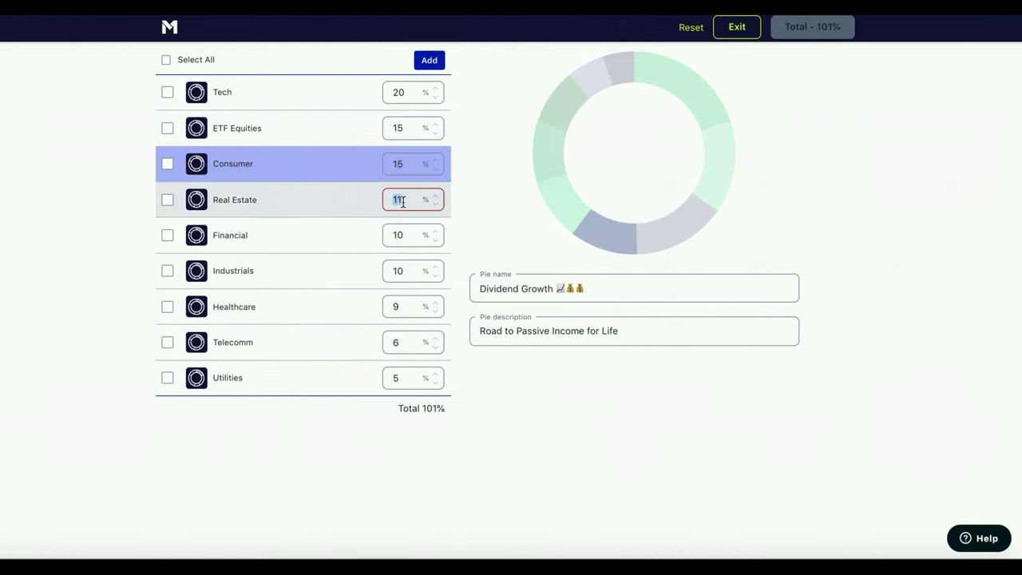
{"action": "type", "text": "13"}
{"action": "double_click", "coordinate": [403, 234]}
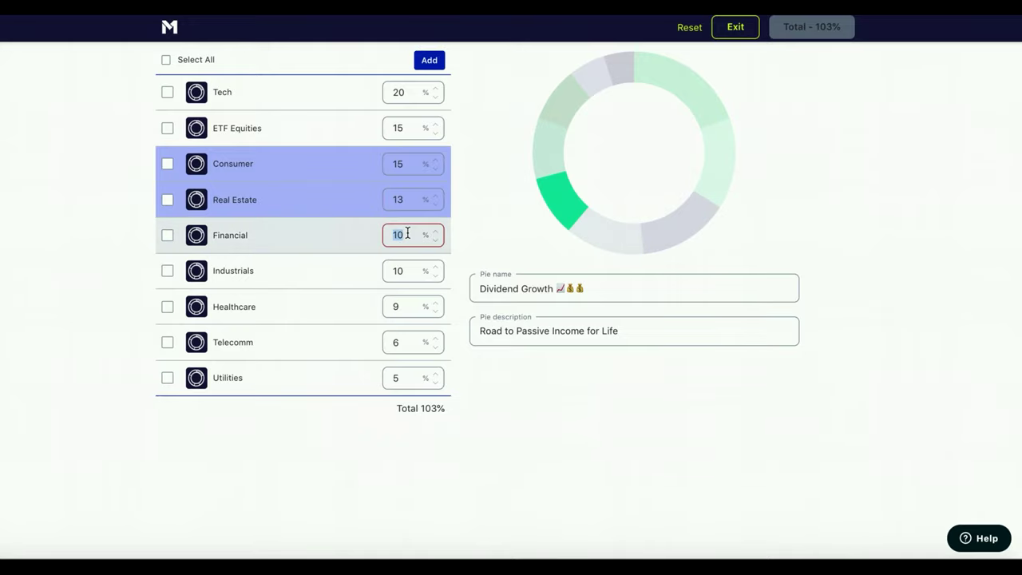
{"action": "type", "text": "7"}
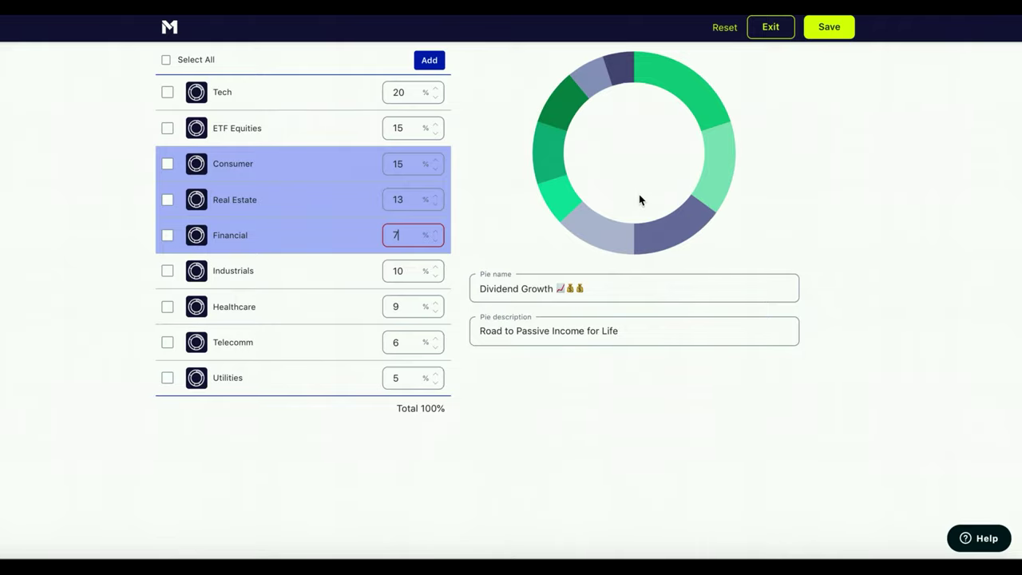
{"action": "left_click", "coordinate": [834, 27]}
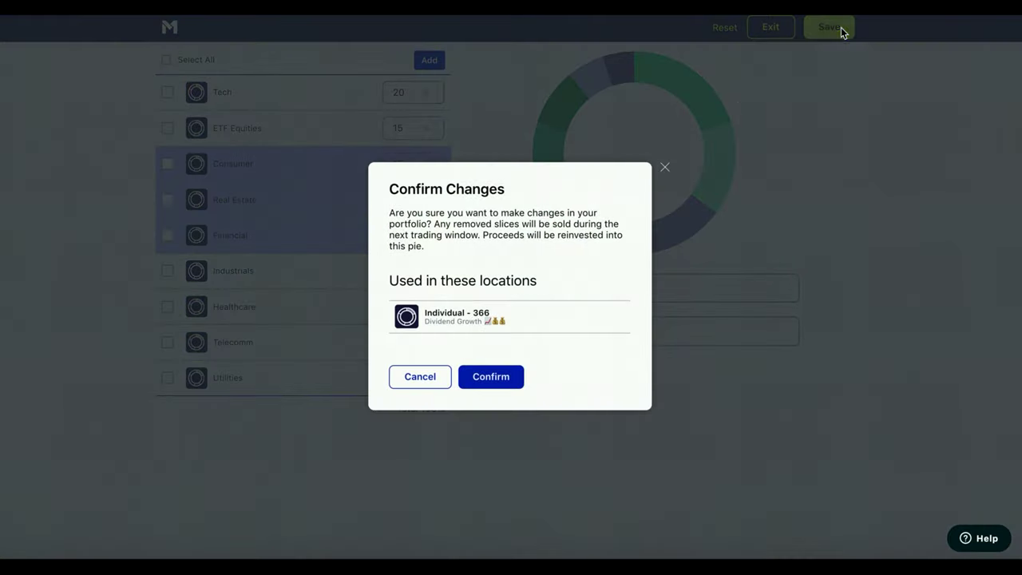
{"action": "left_click", "coordinate": [489, 379]}
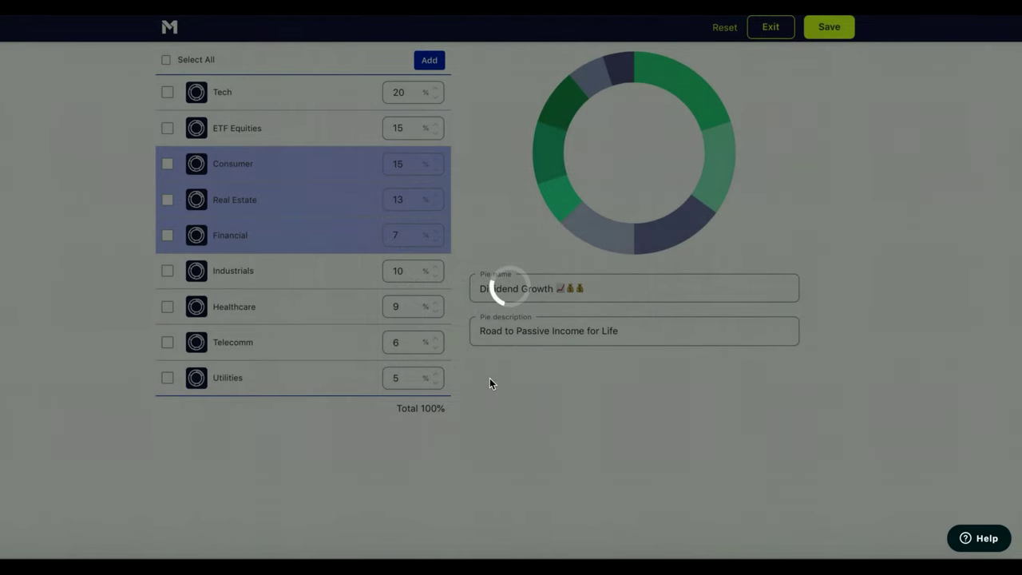